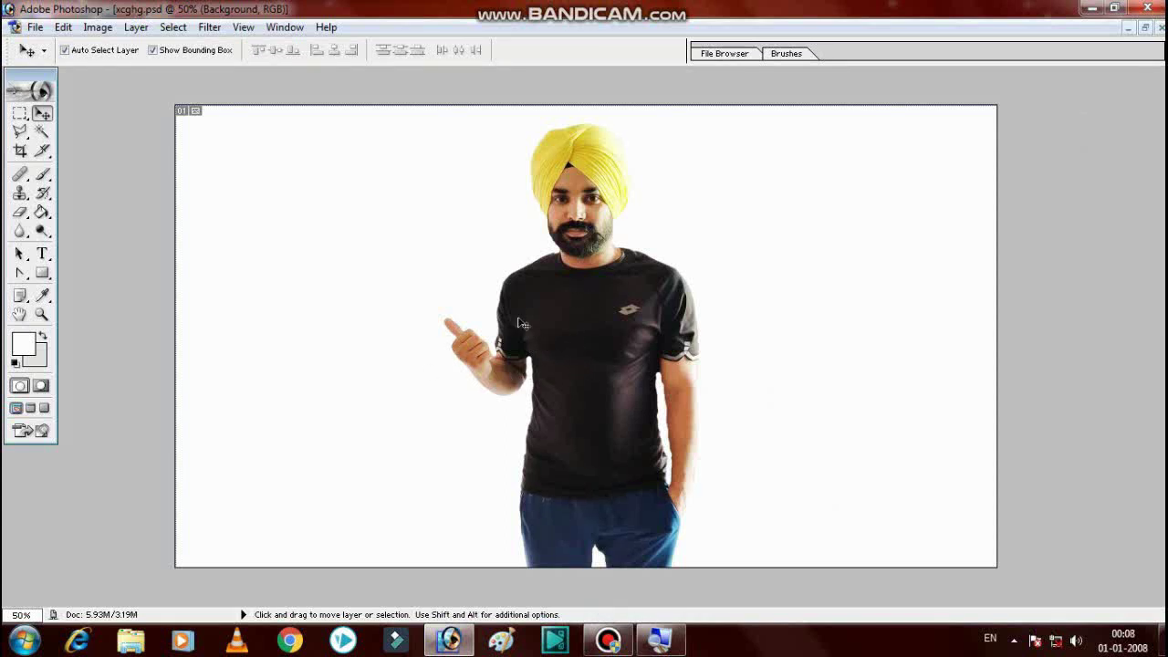
- Make Layer 2 active by clicking the cut-out man on the canvas with Auto Select on
click(570, 336)
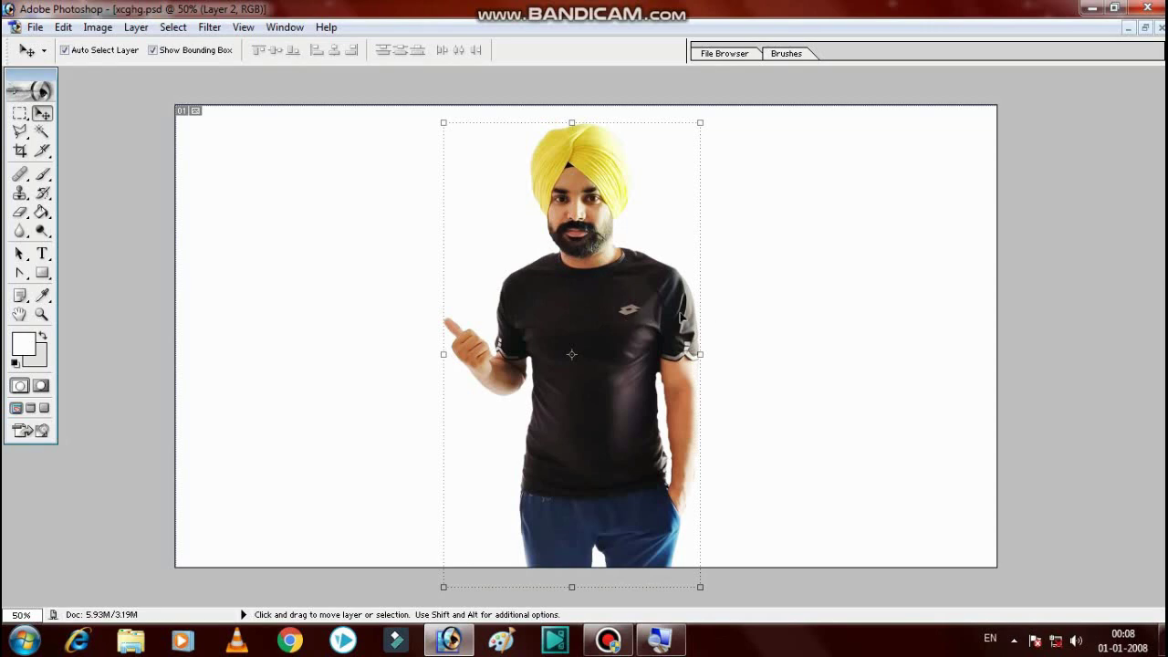
click(578, 304)
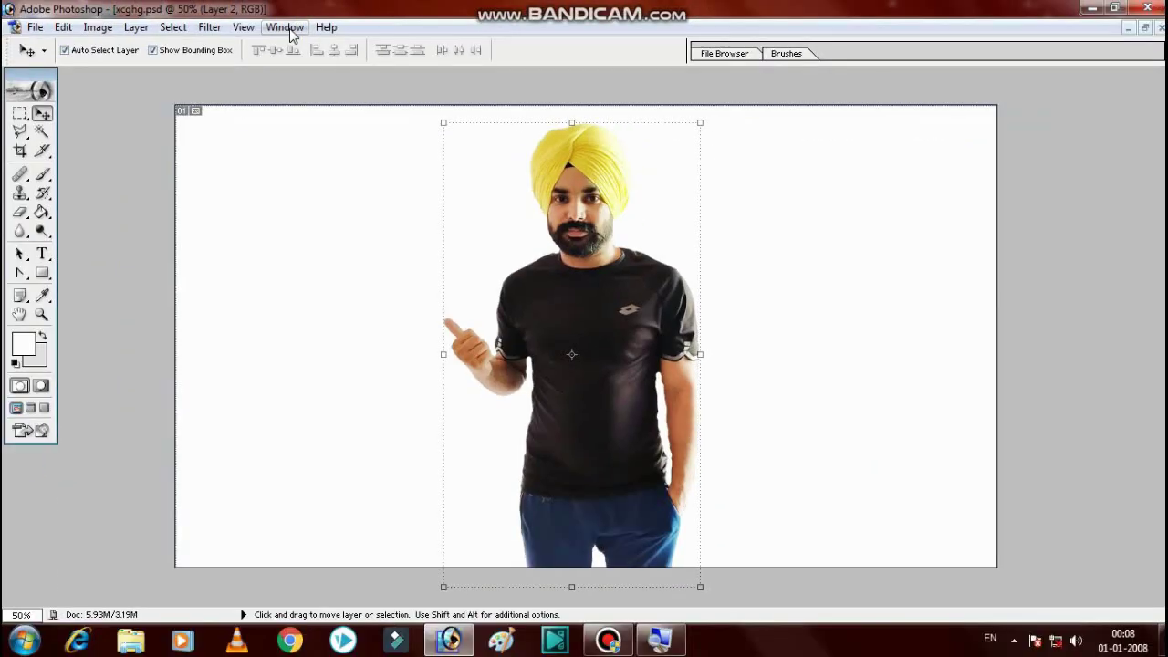
- Show the Layers panel from the Window menu and reselect Layer 2, the man's layer
click(285, 28)
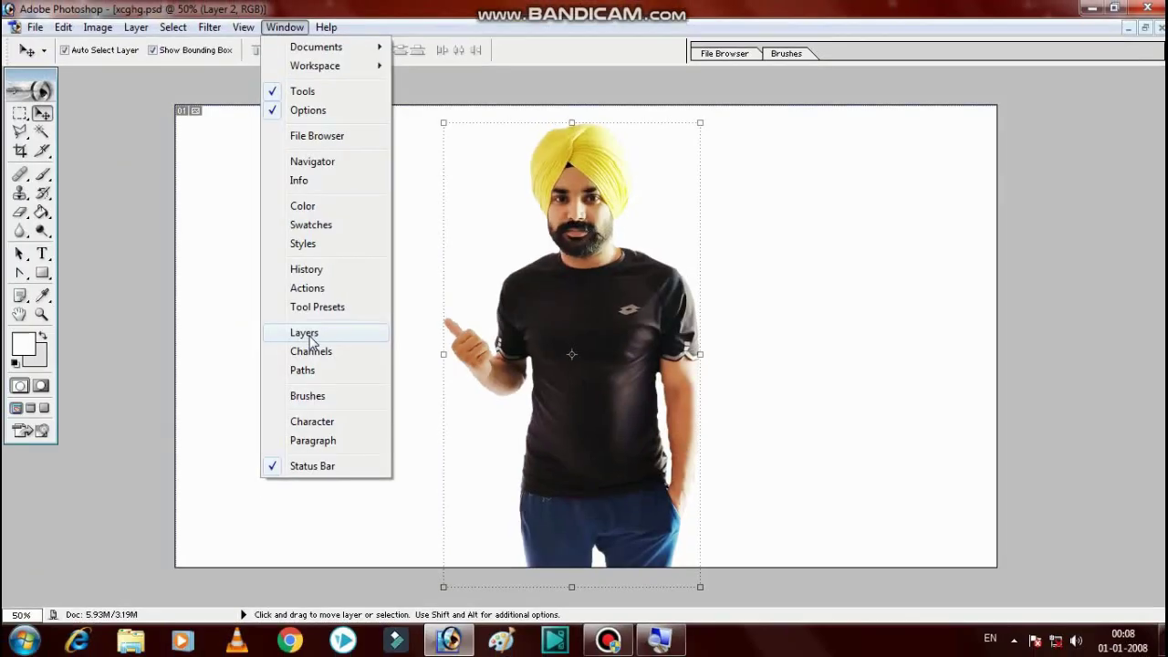
click(309, 336)
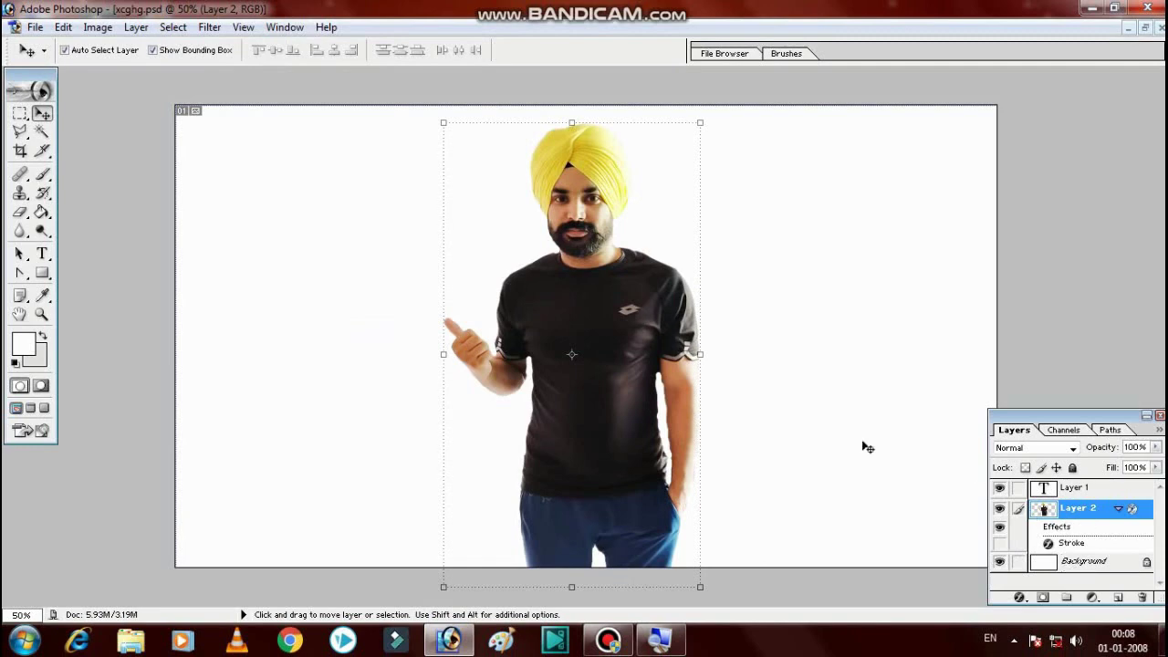
click(641, 330)
click(772, 317)
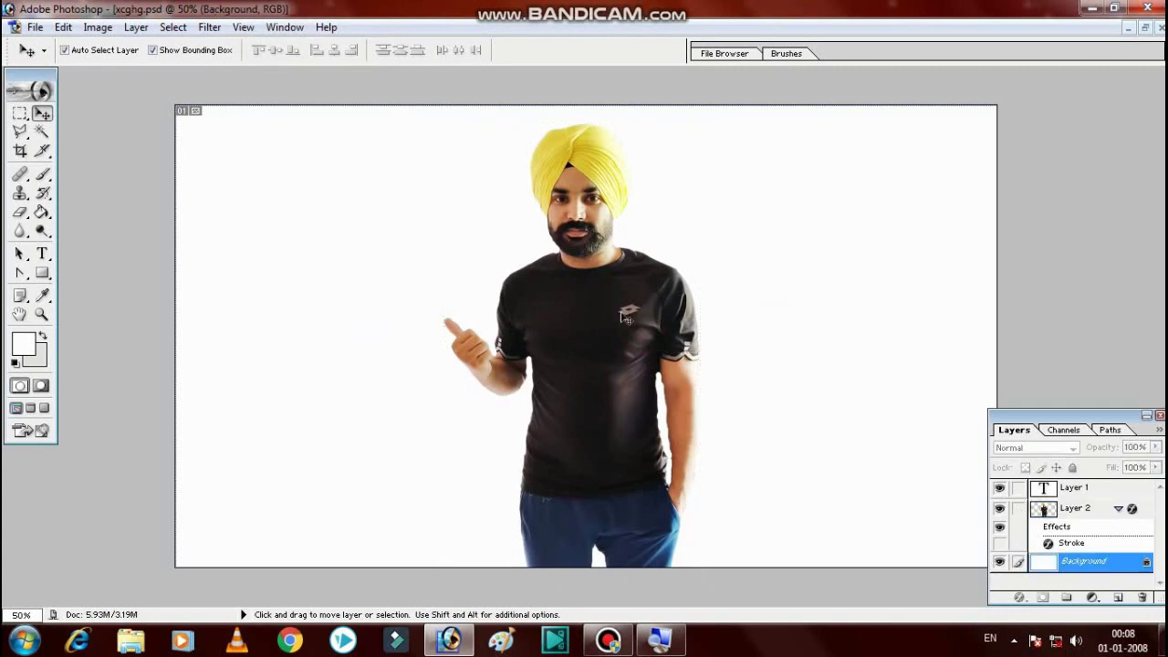
click(622, 317)
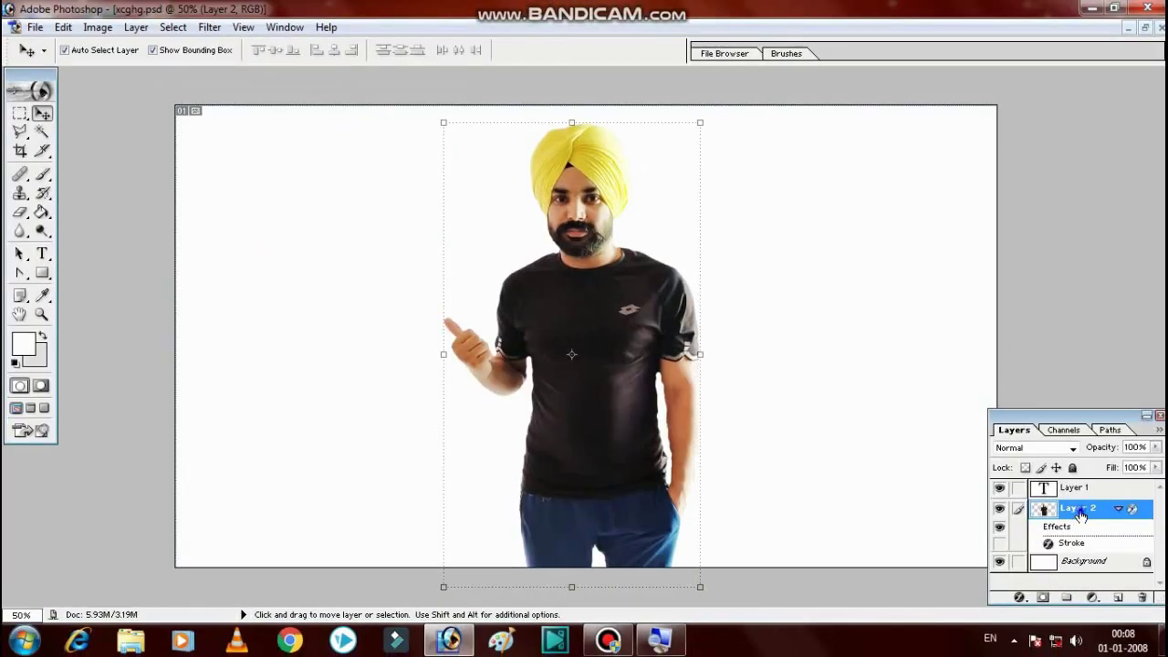
- Turn on a Stroke in Layer 2's Blending Options, showing its red 6 px outside settings
right_click(1079, 514)
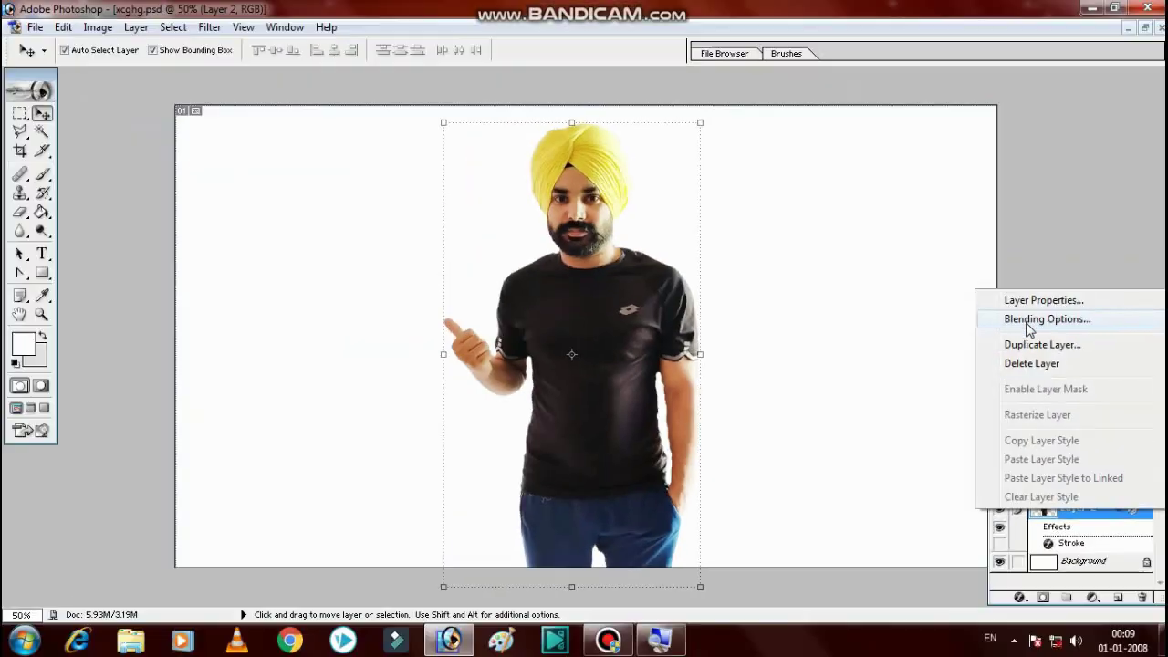
click(1025, 320)
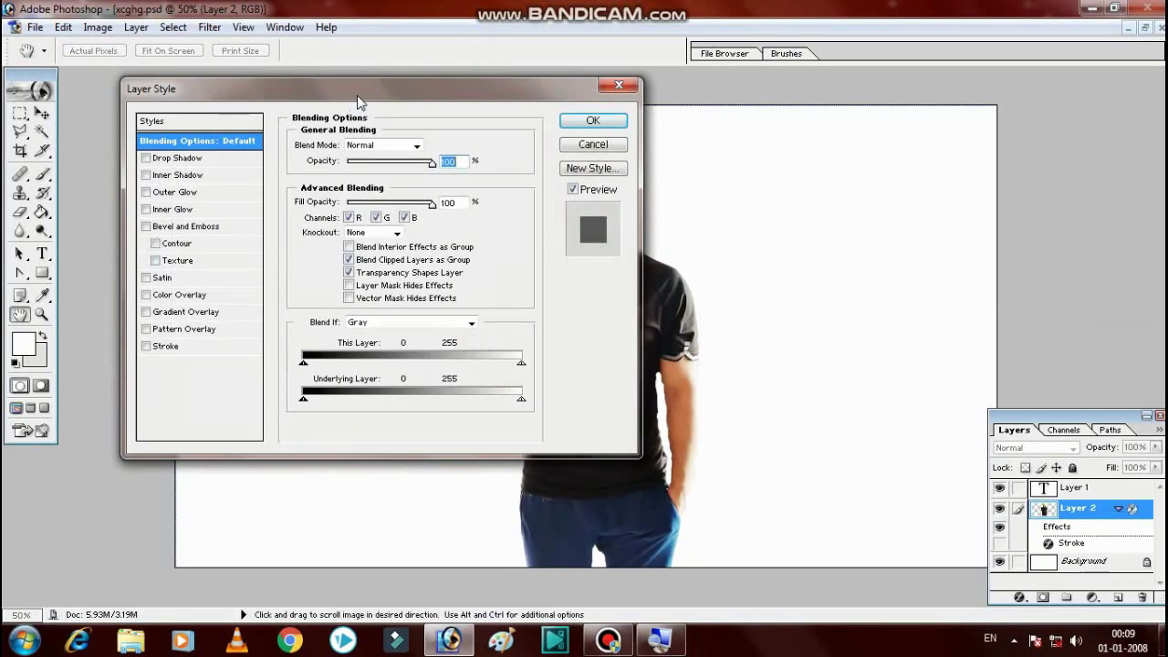
mouse_move(357, 95)
mouse_down()
mouse_move(187, 64)
mouse_move(919, 60)
mouse_up()
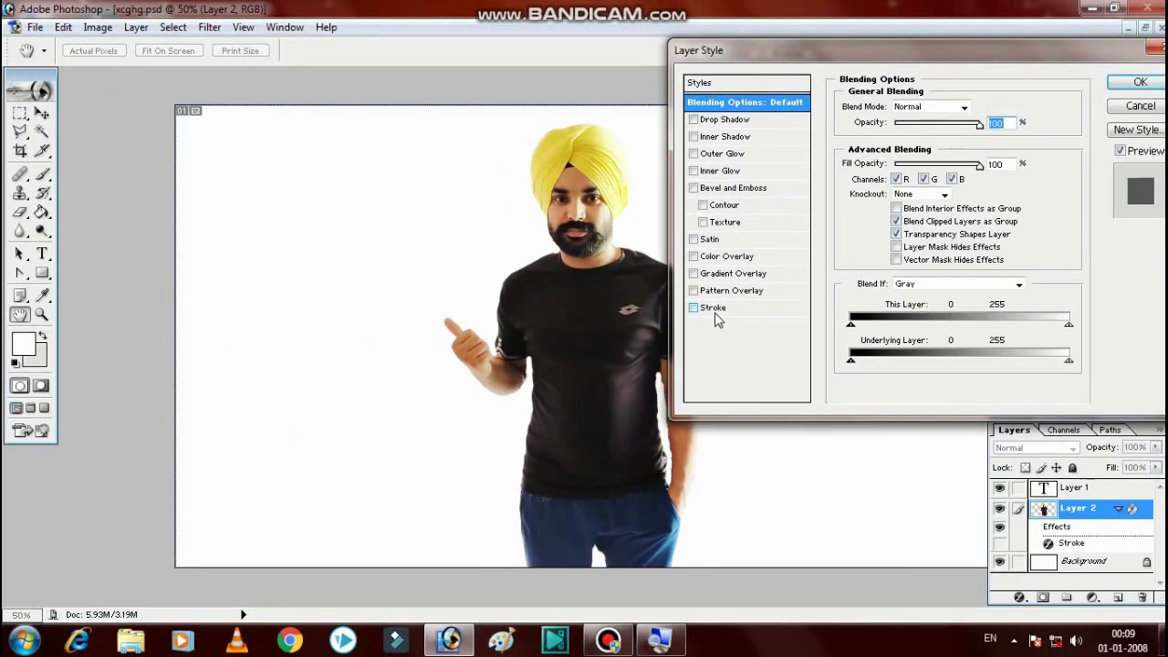
click(694, 309)
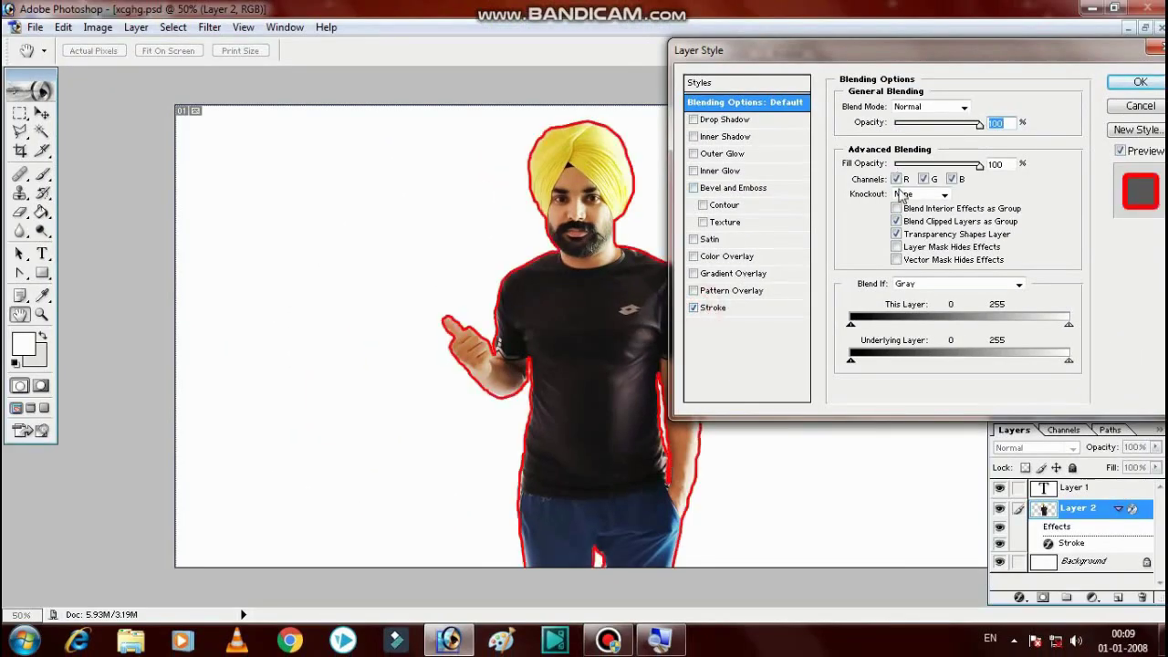
click(712, 308)
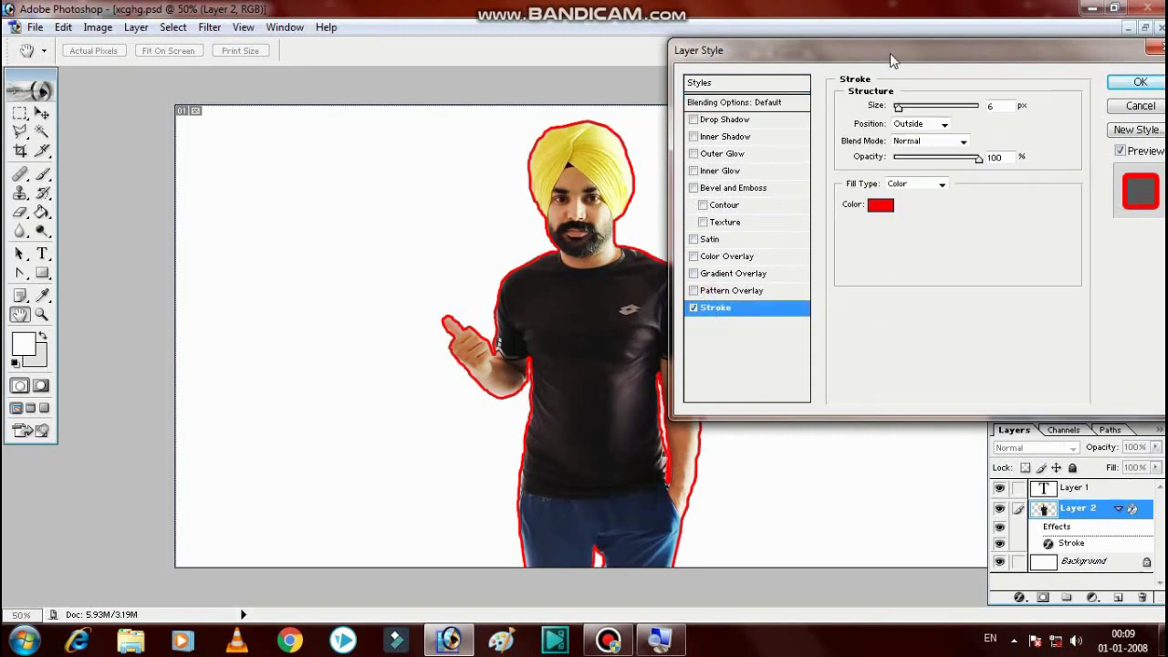
- Drag the Layer Style dialog left so the man's red outline is fully visible
mouse_move(892, 60)
mouse_down()
mouse_move(96, 53)
mouse_move(111, 81)
mouse_up()
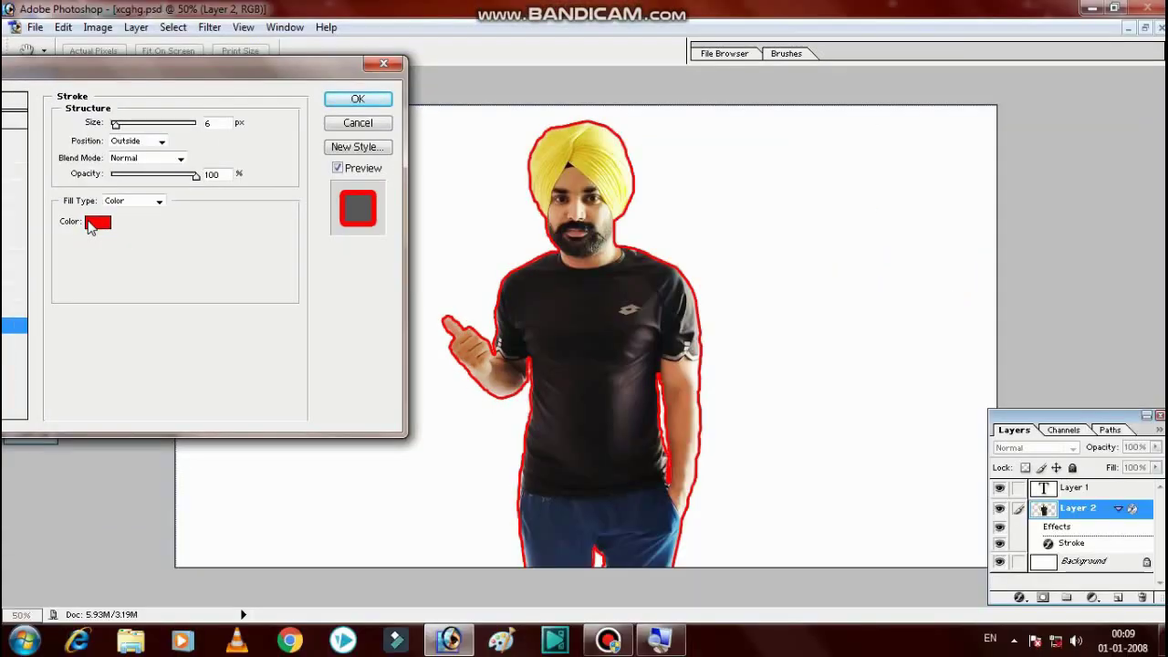
- Change the man's stroke colour to bright blue #0012FF in the Color Picker
click(91, 222)
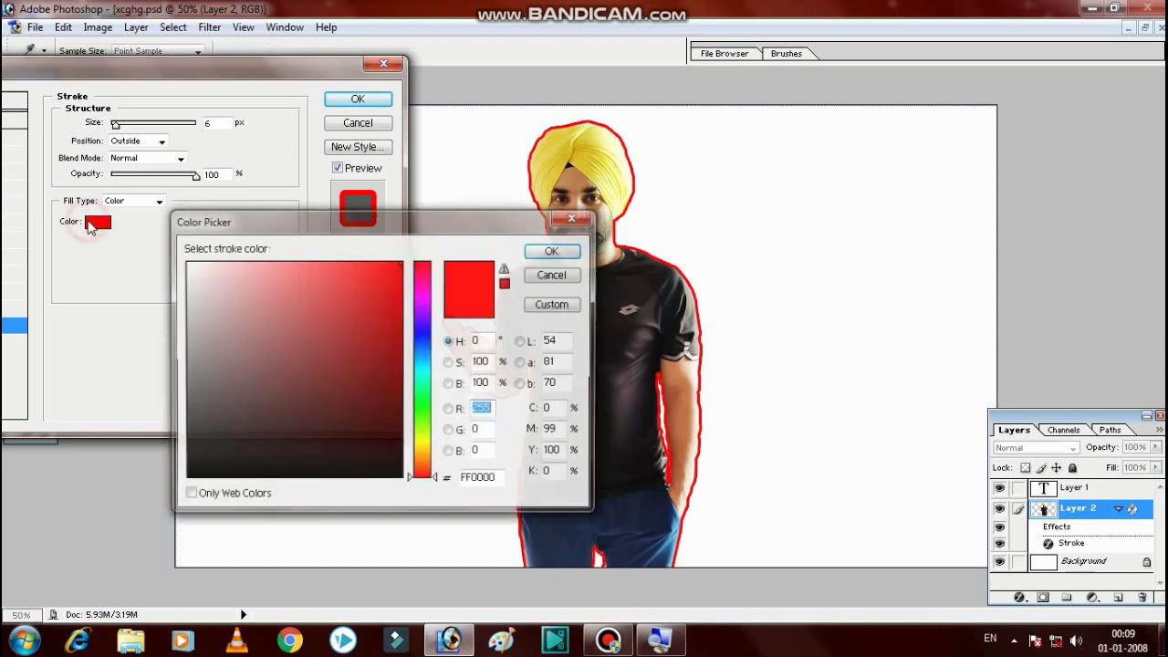
drag(311, 219, 146, 128)
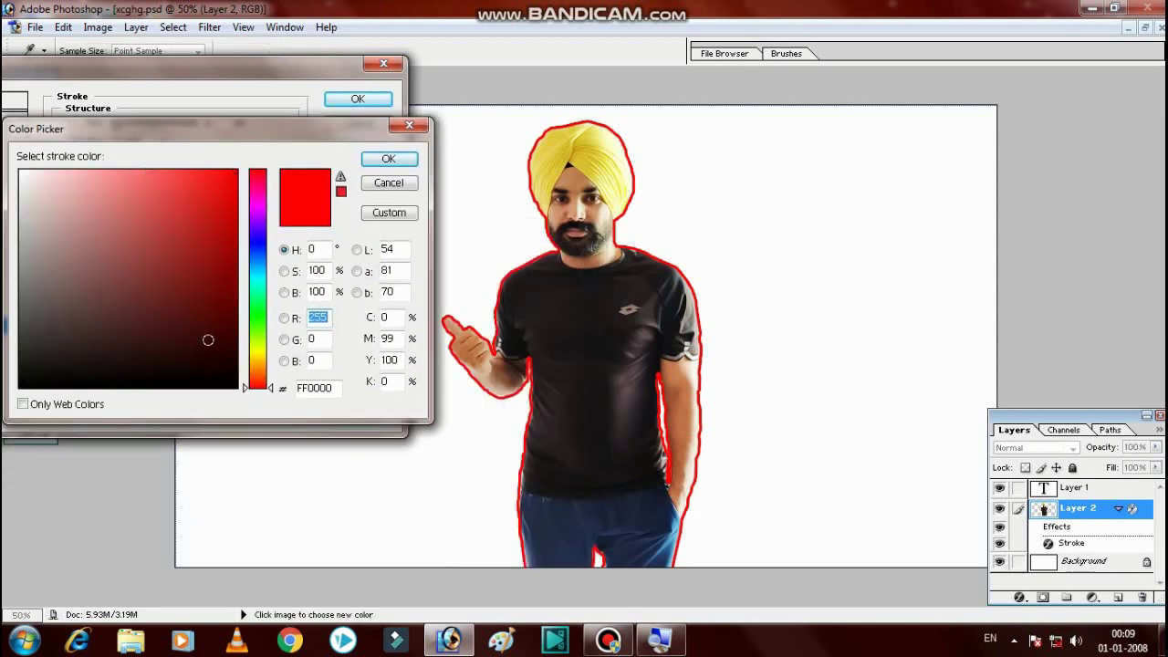
drag(208, 340, 237, 387)
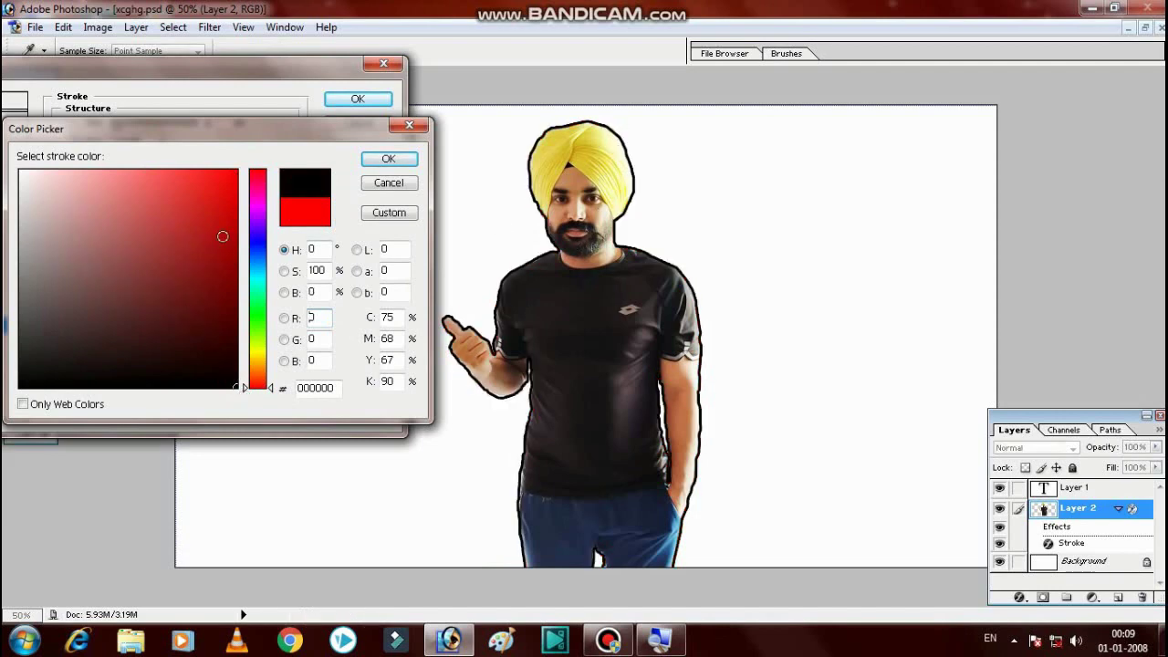
click(263, 247)
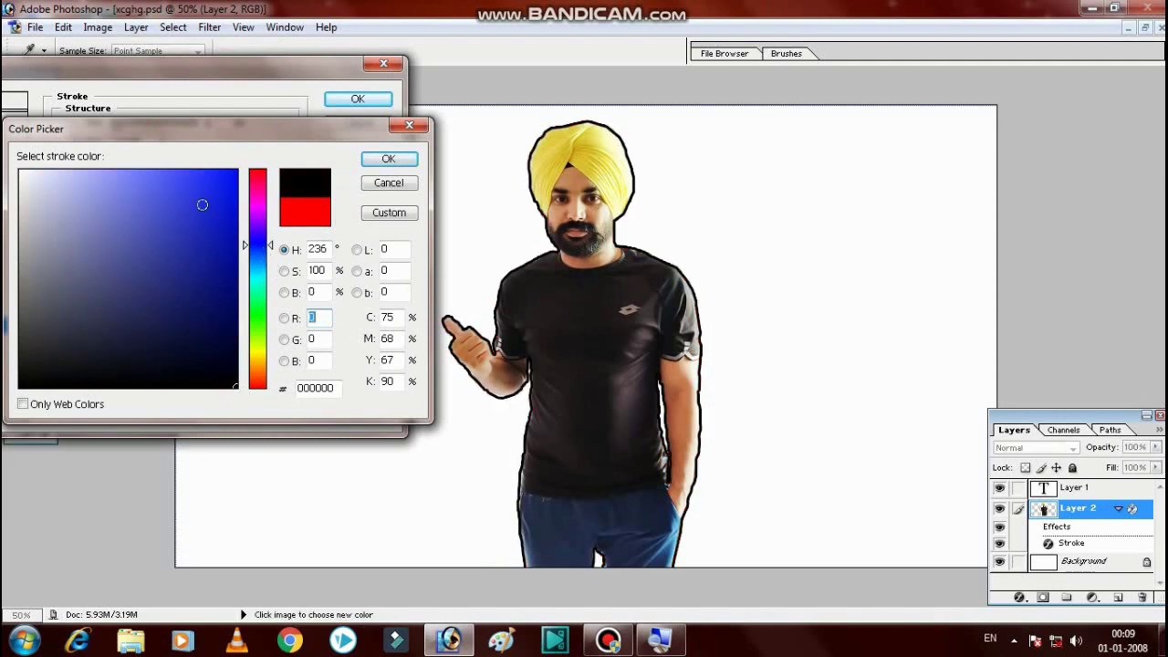
drag(203, 201, 236, 170)
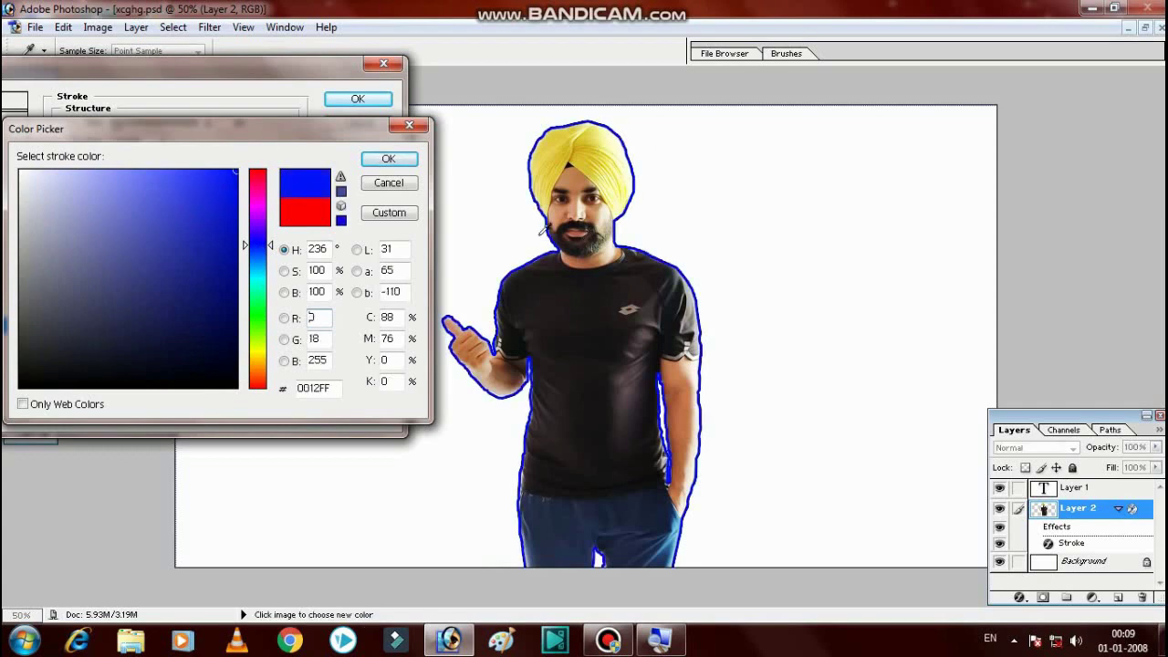
click(379, 161)
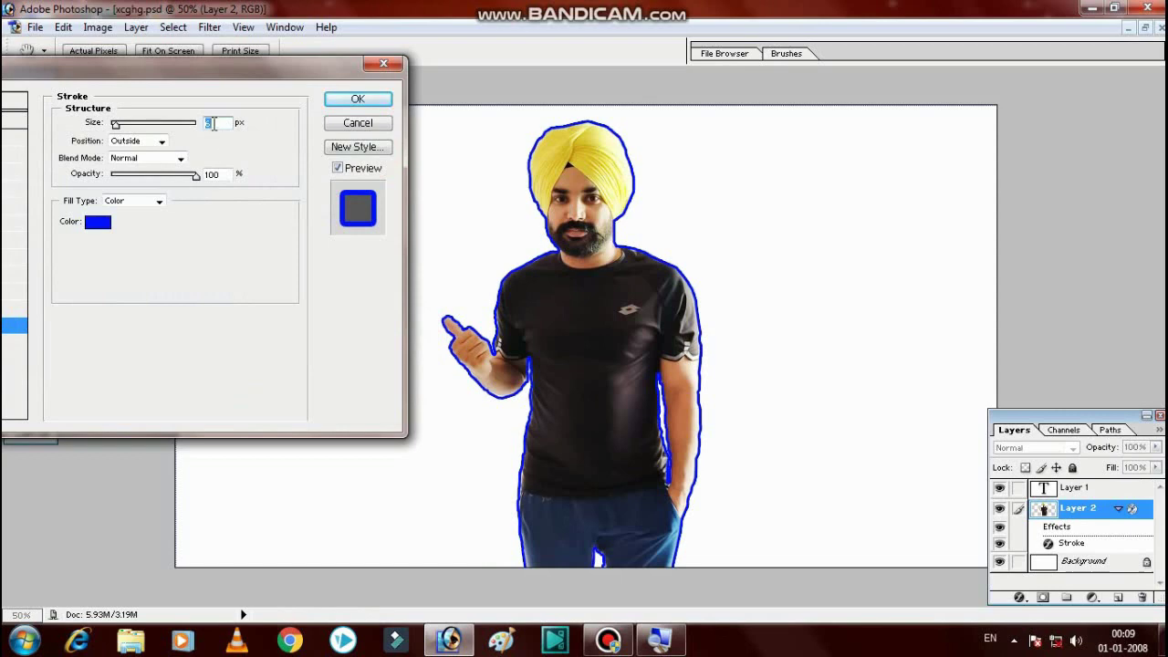
- Apply a 4 px stroke at just under 100% opacity, then move the man right
click(209, 122)
text(5)
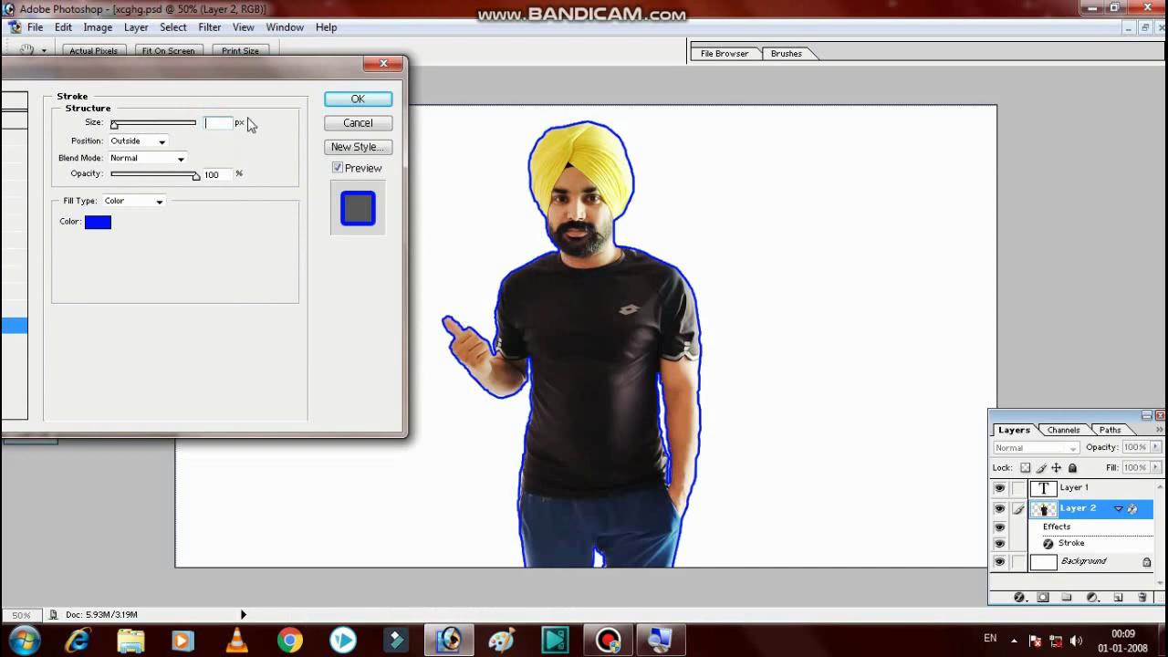
text(4)
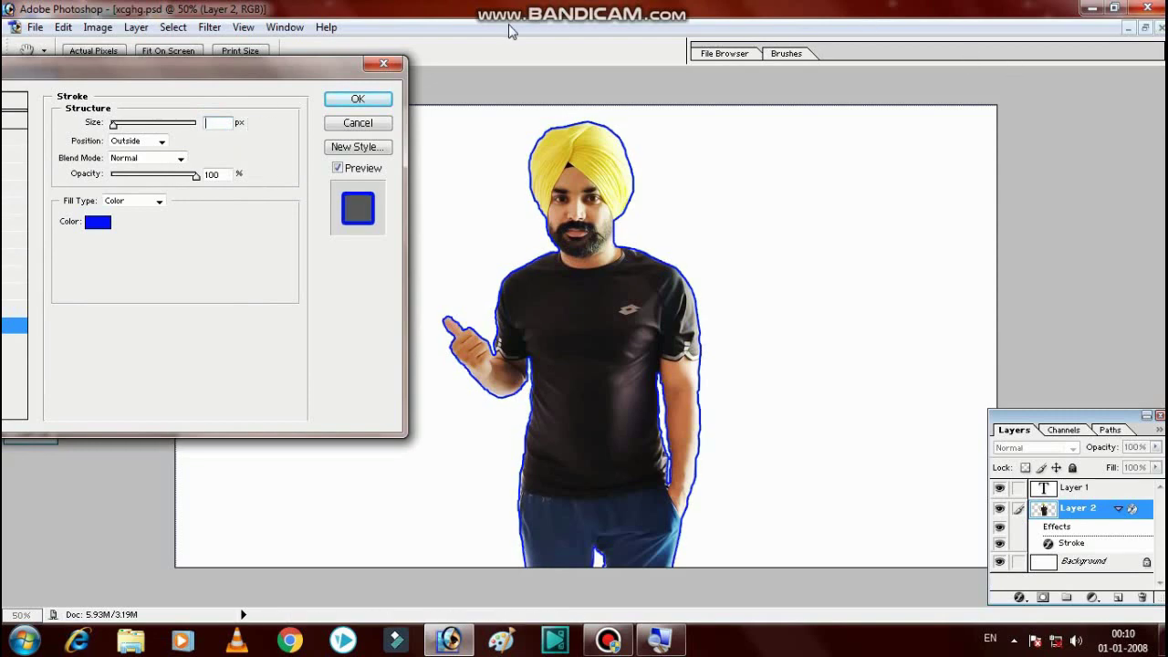
text(3)
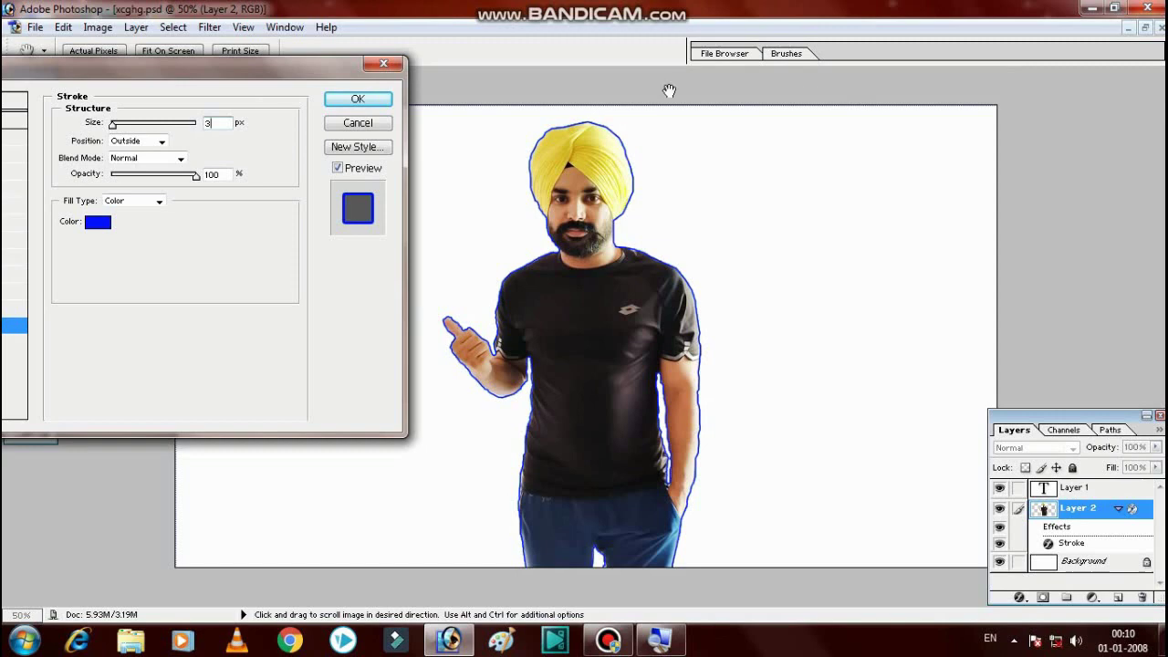
text(2)
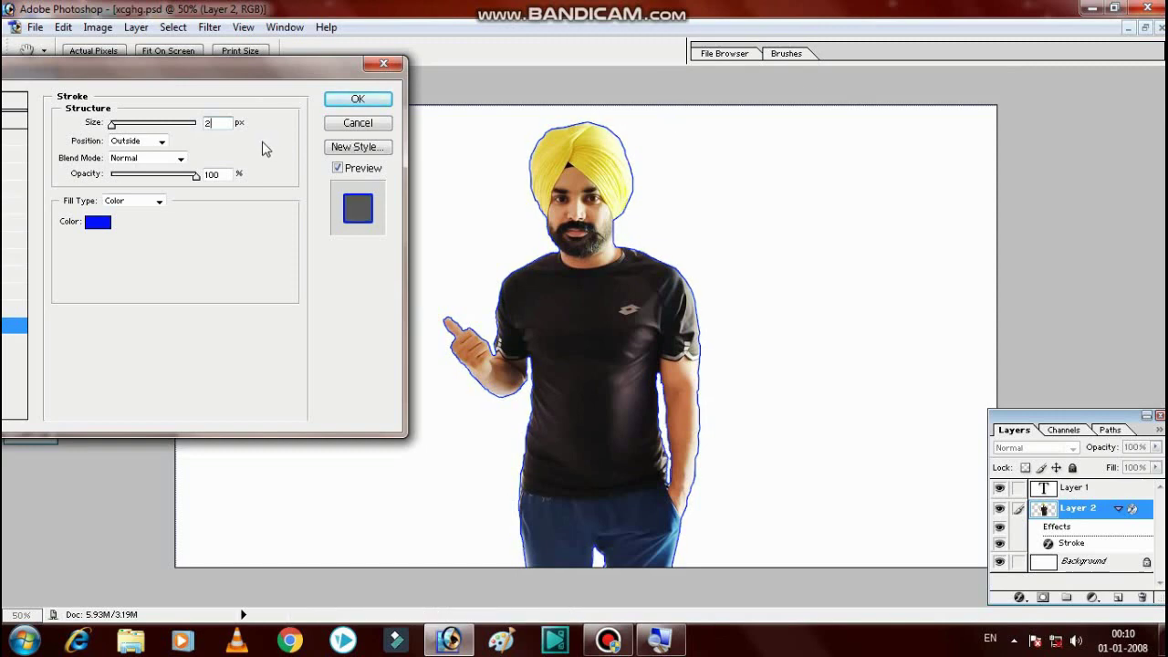
key(BackSpace)
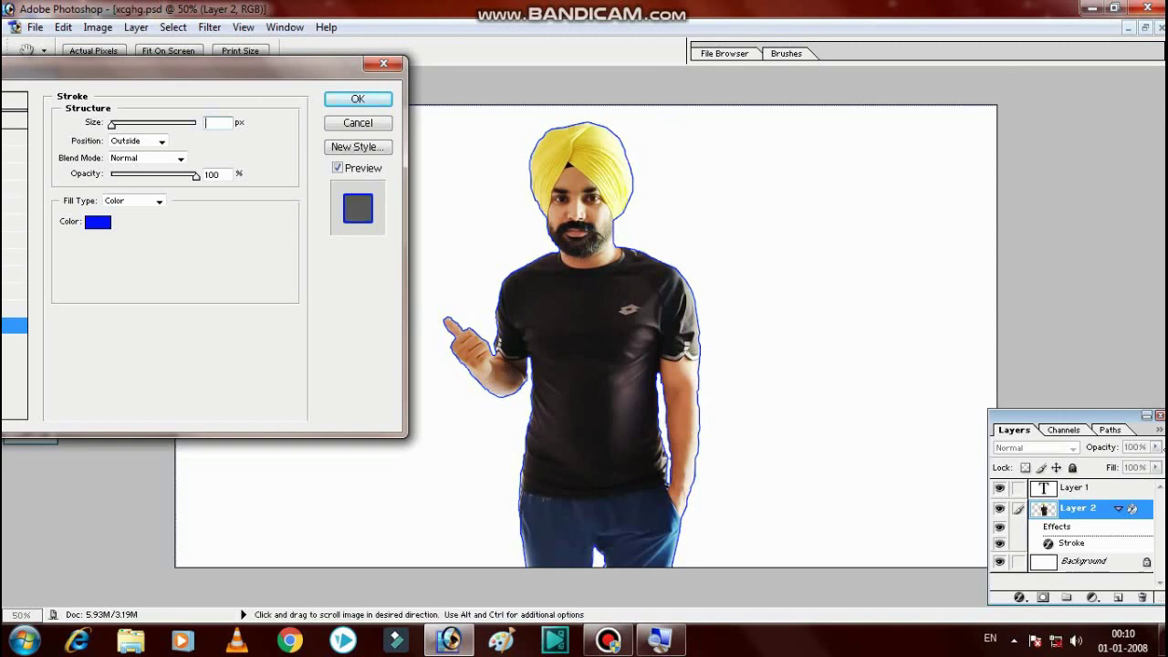
text(4)
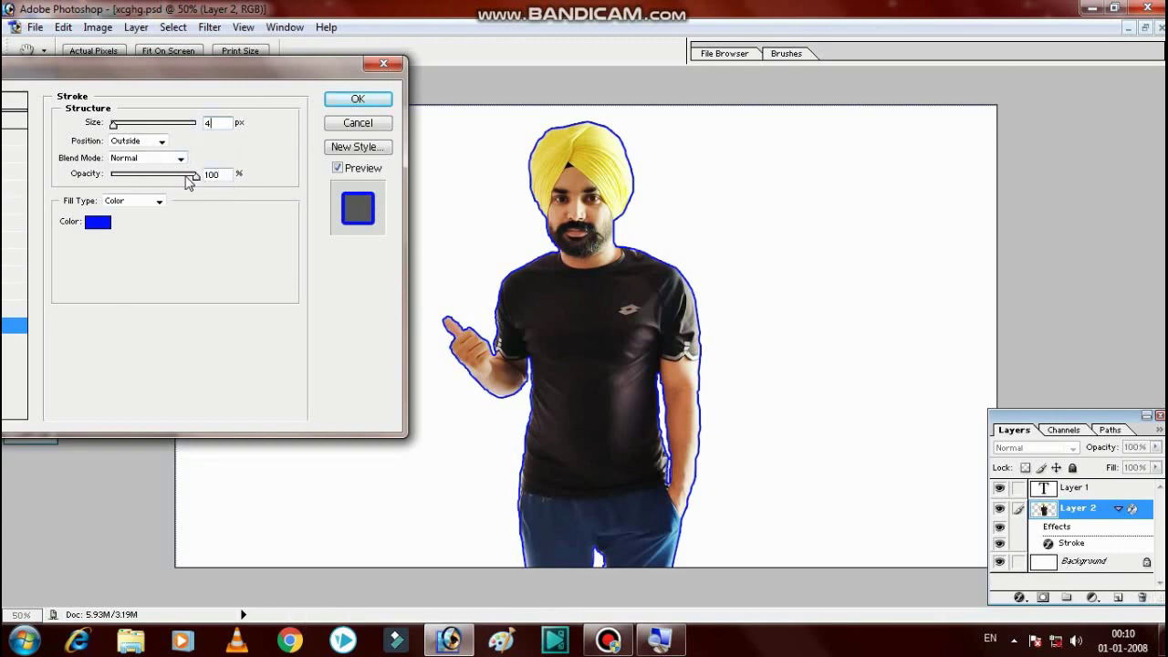
mouse_move(194, 180)
mouse_down()
mouse_move(114, 181)
mouse_move(195, 180)
mouse_up()
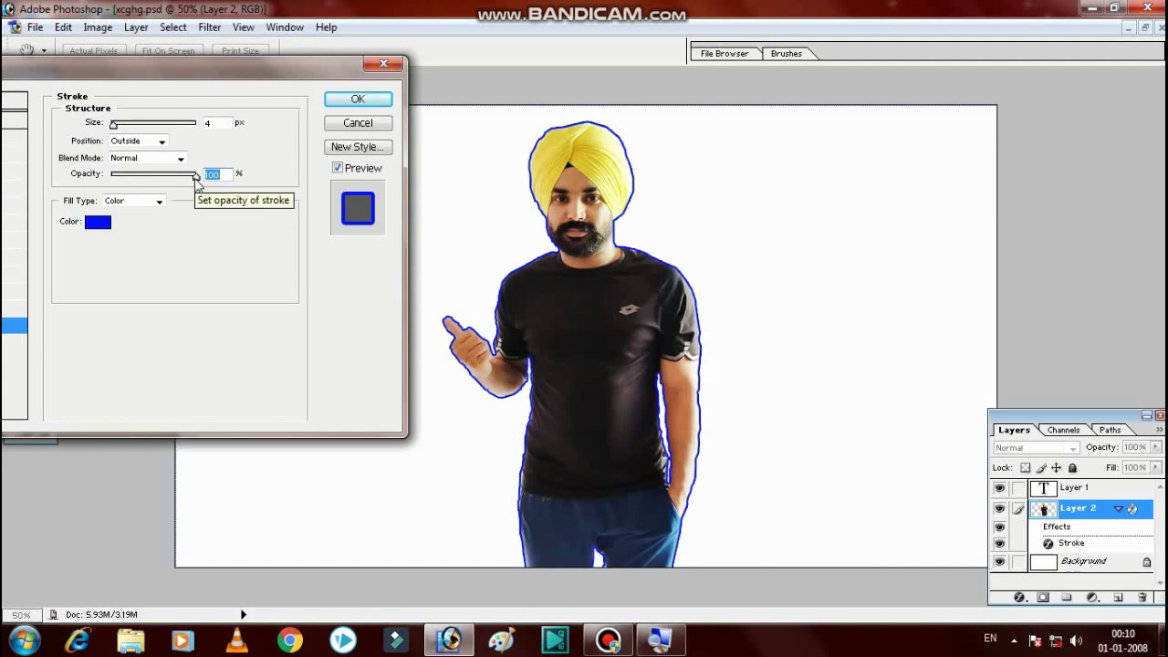
drag(195, 176, 191, 176)
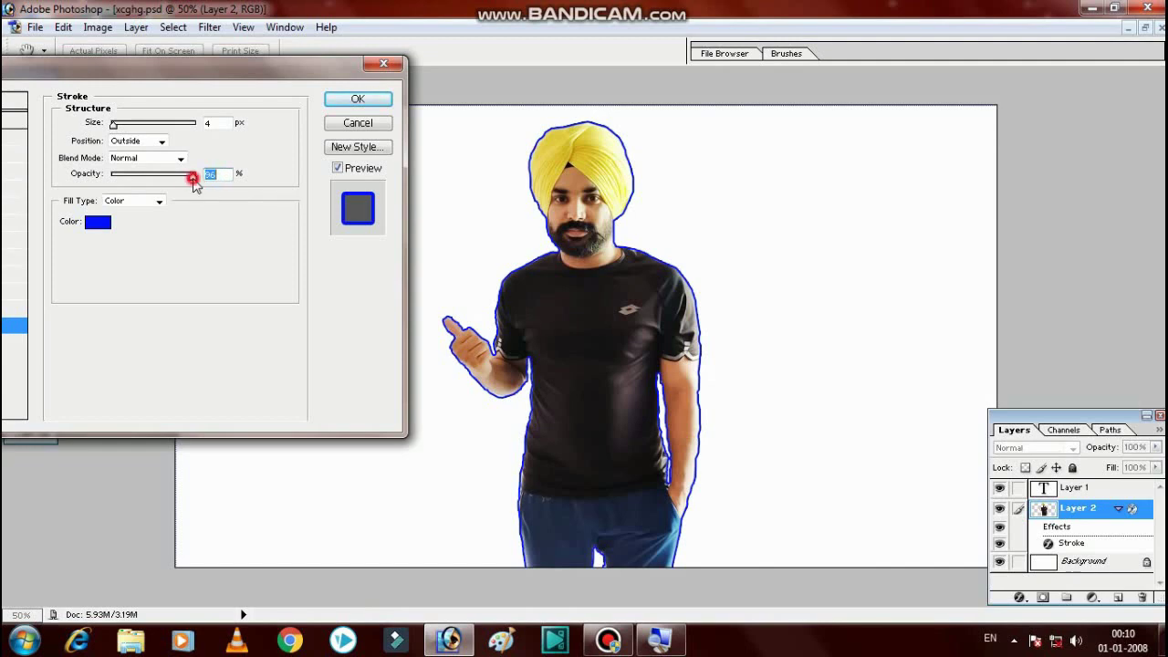
click(347, 102)
mouse_move(539, 301)
mouse_down()
mouse_move(909, 277)
mouse_move(870, 283)
mouse_up()
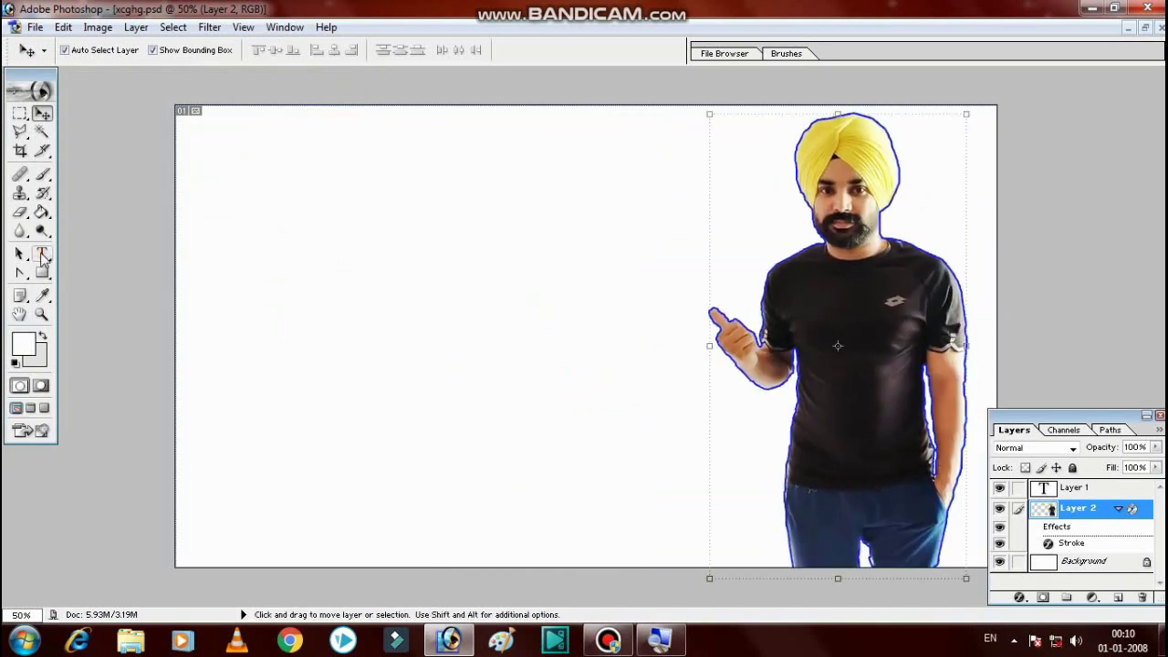
- Add black 72 pt text reading 'computer Knowledge' at the canvas's upper left
click(42, 254)
click(271, 201)
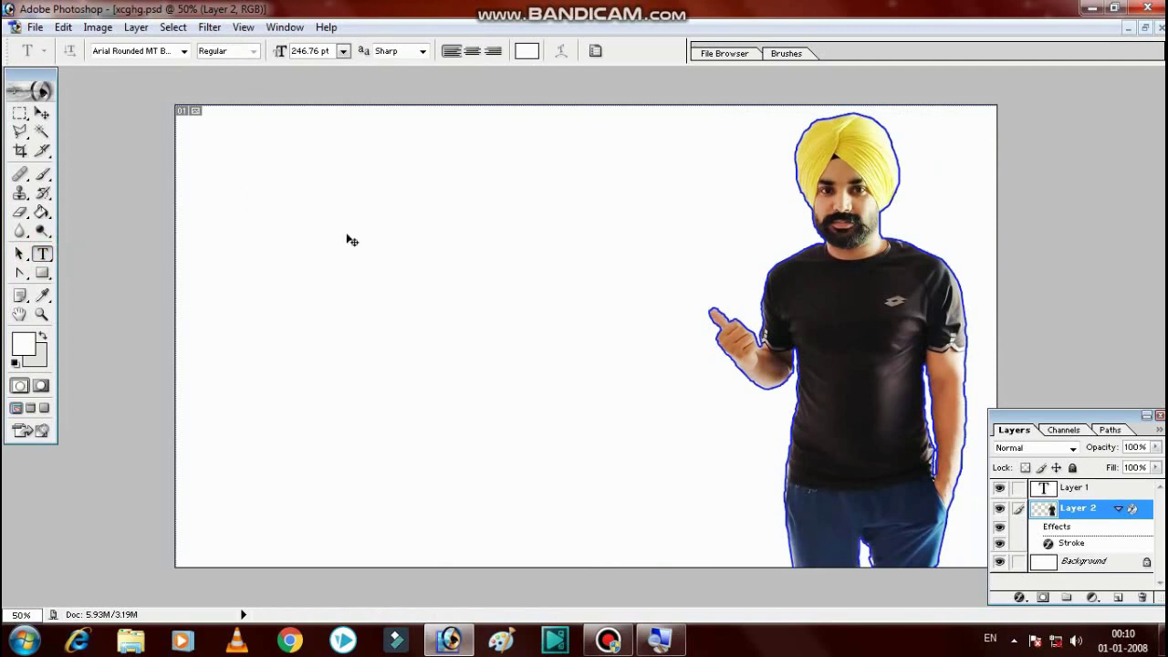
click(418, 118)
click(526, 52)
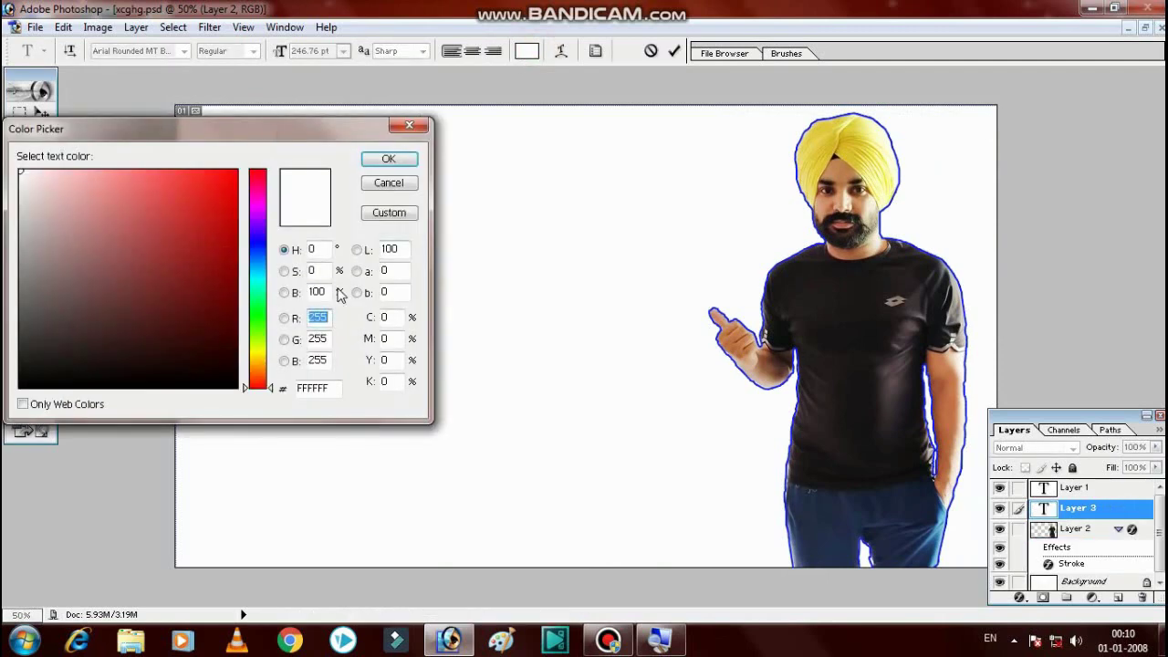
drag(230, 370, 242, 394)
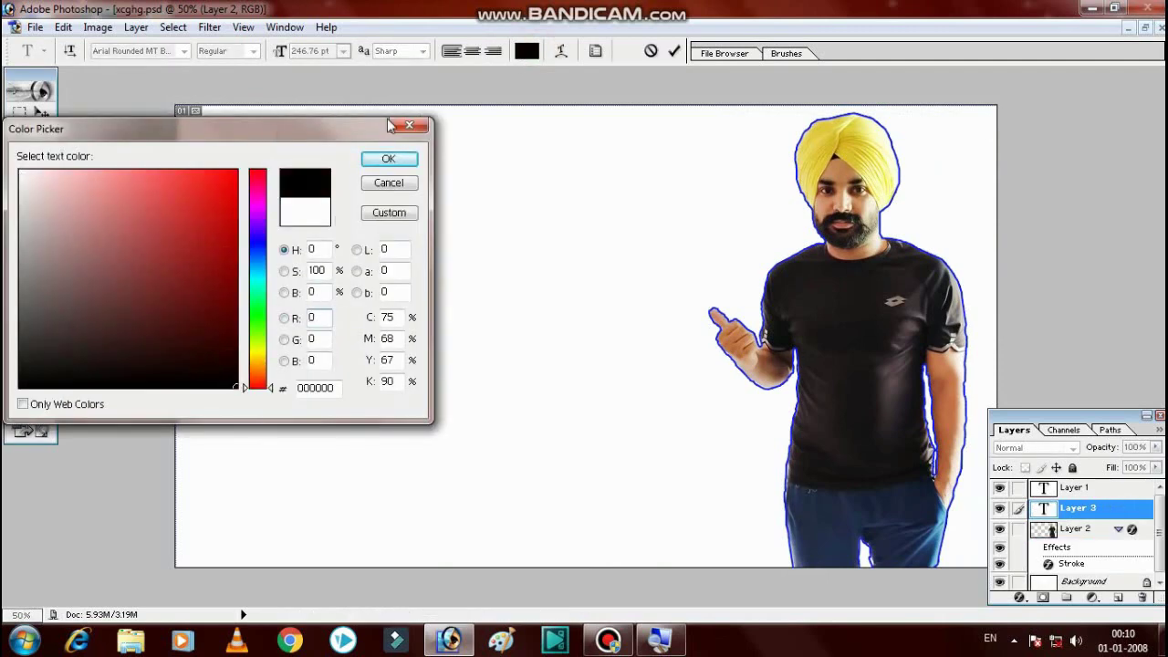
click(386, 158)
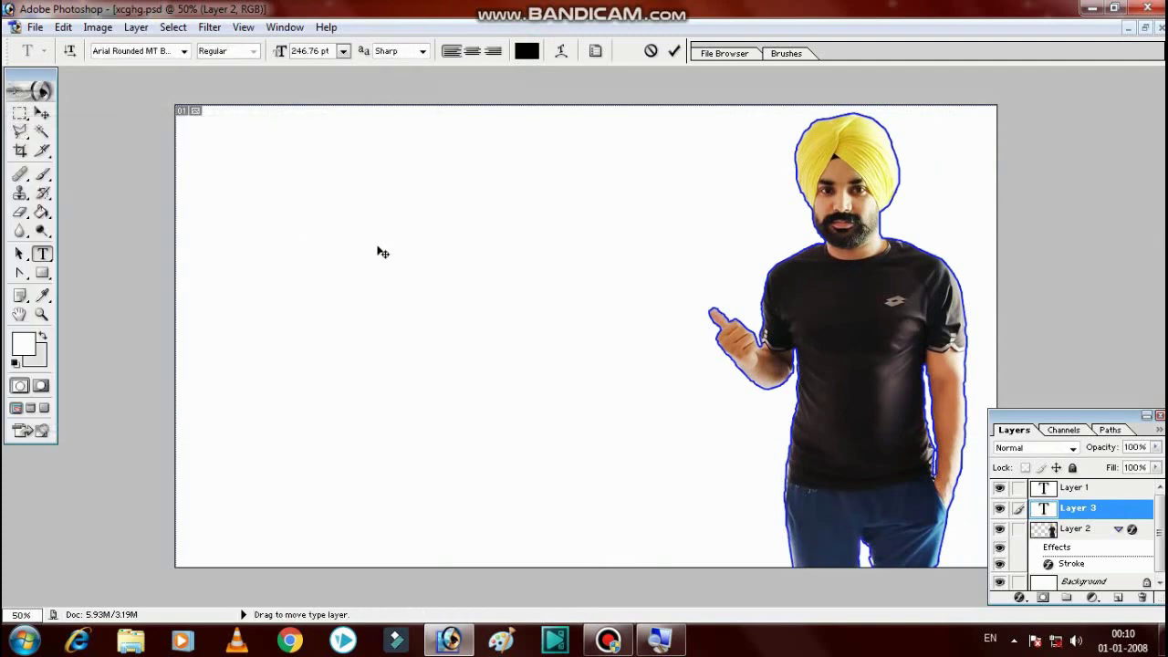
click(342, 51)
click(329, 339)
text(C)
text(   ter)
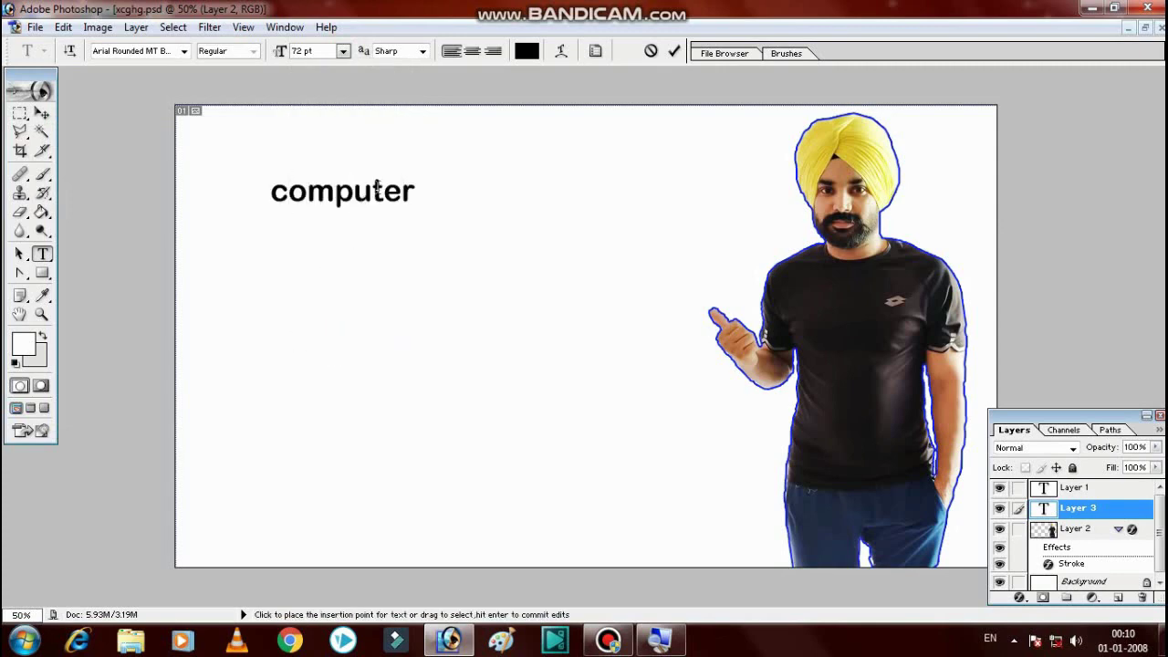
text( K)
text(nowl)
text(edge)
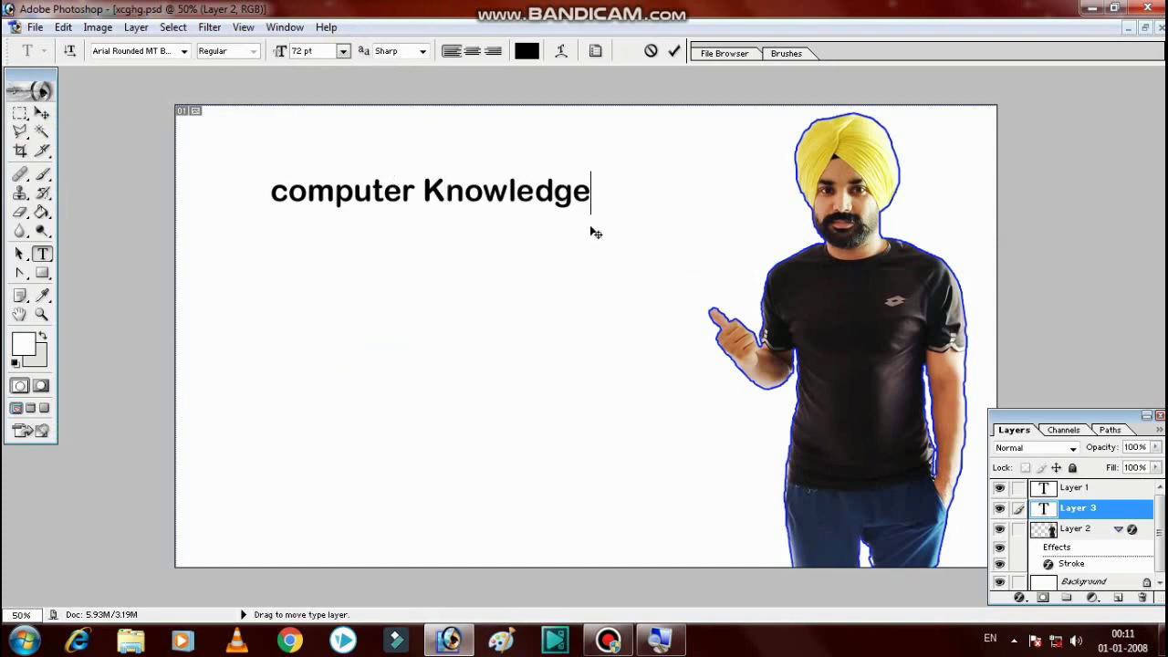
- Commit the text, then use Free Transform to scale it larger and stretch it wider
click(41, 113)
drag(594, 205, 717, 264)
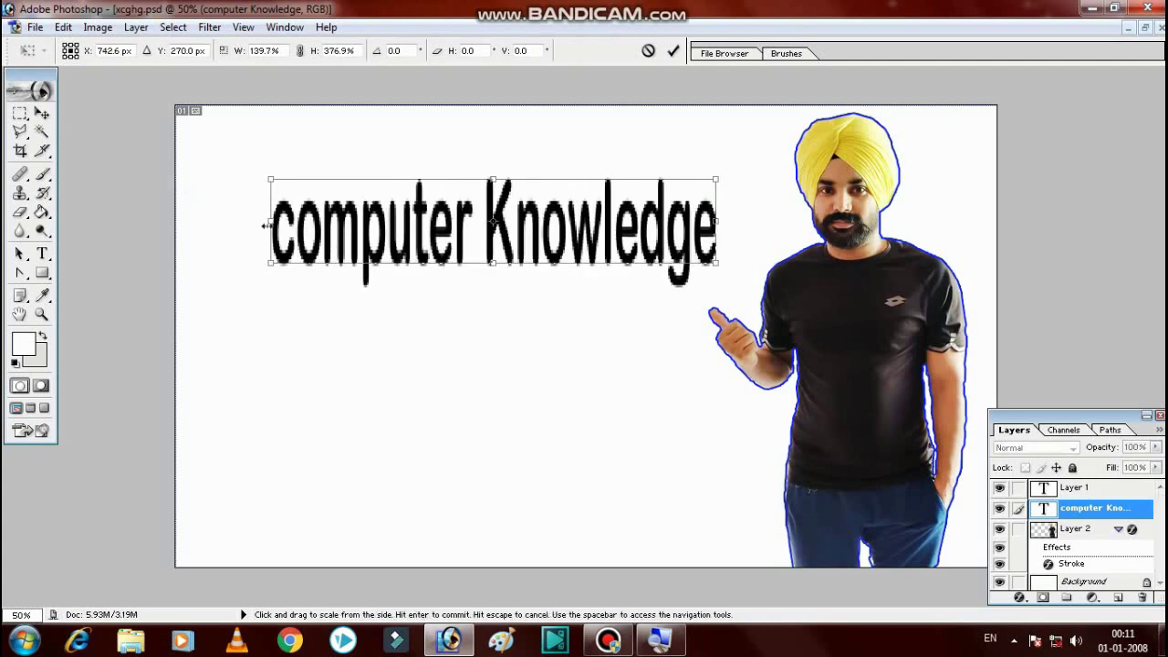
drag(270, 221, 208, 221)
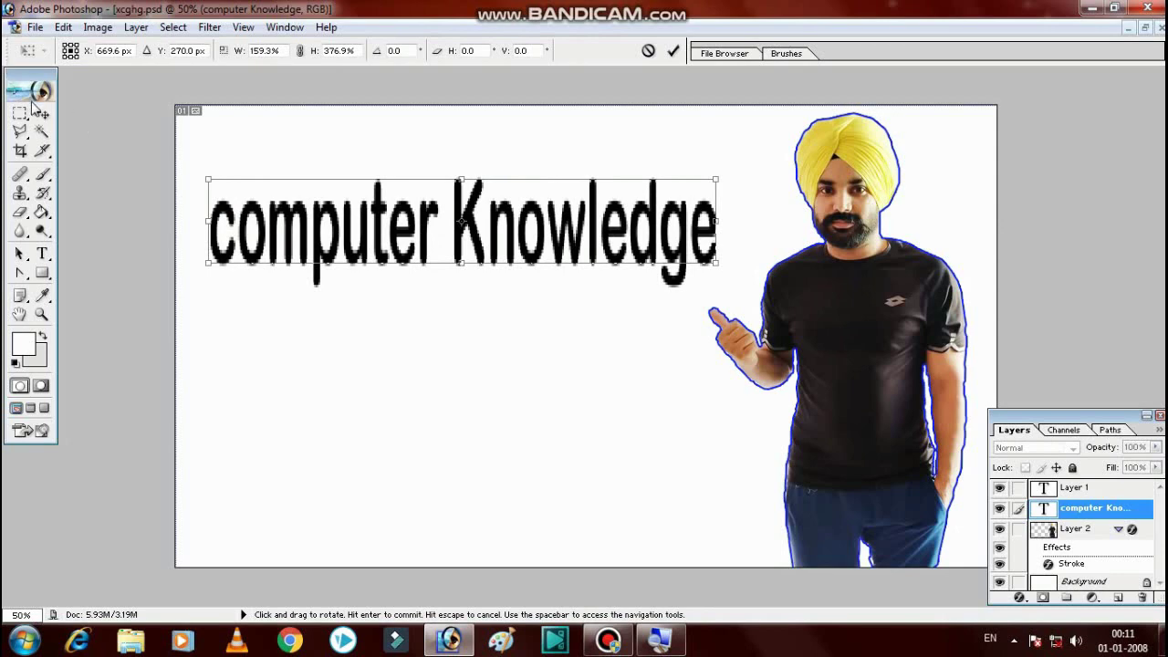
click(43, 115)
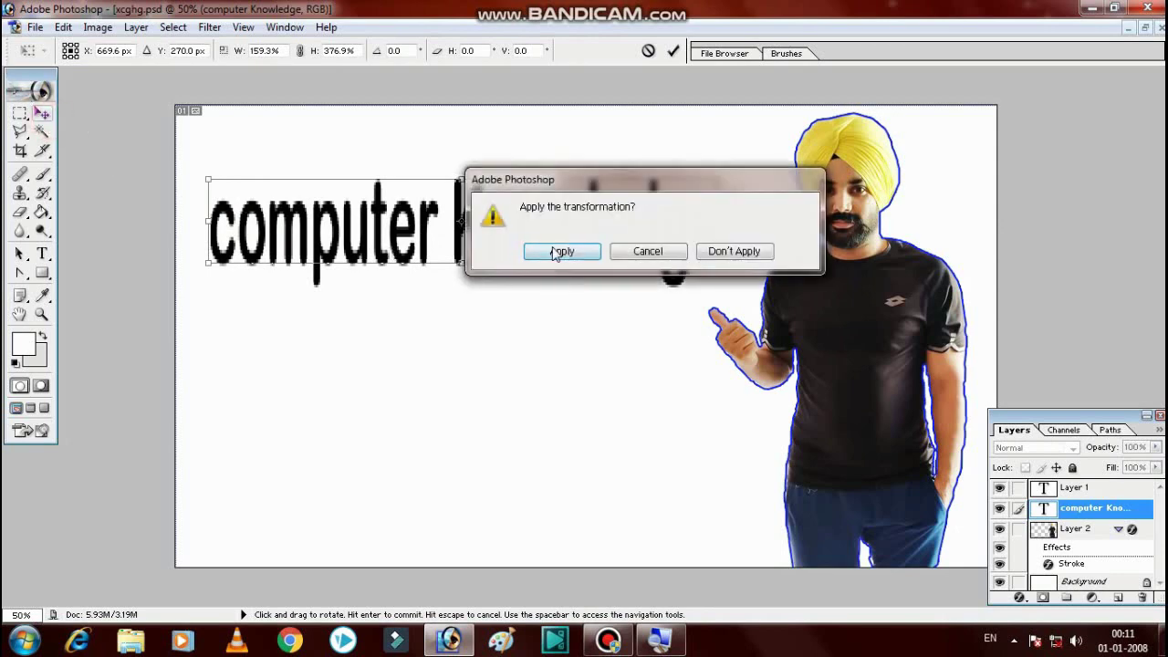
click(559, 252)
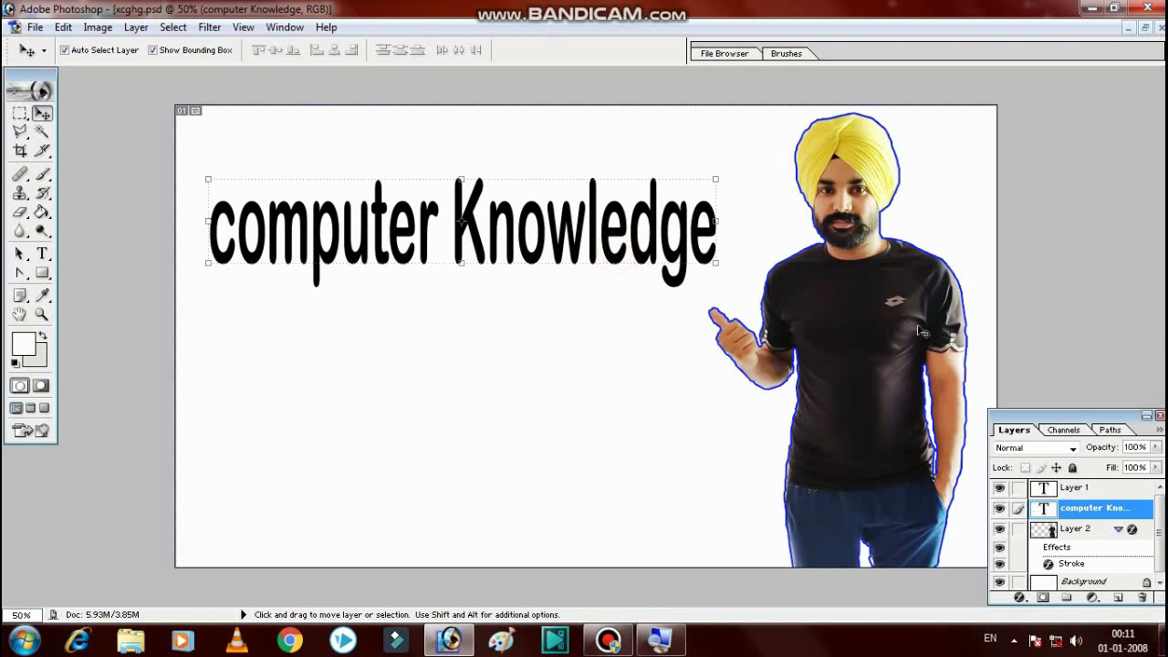
- Reselect the text layer and stretch it further left to 106.4% width
click(866, 312)
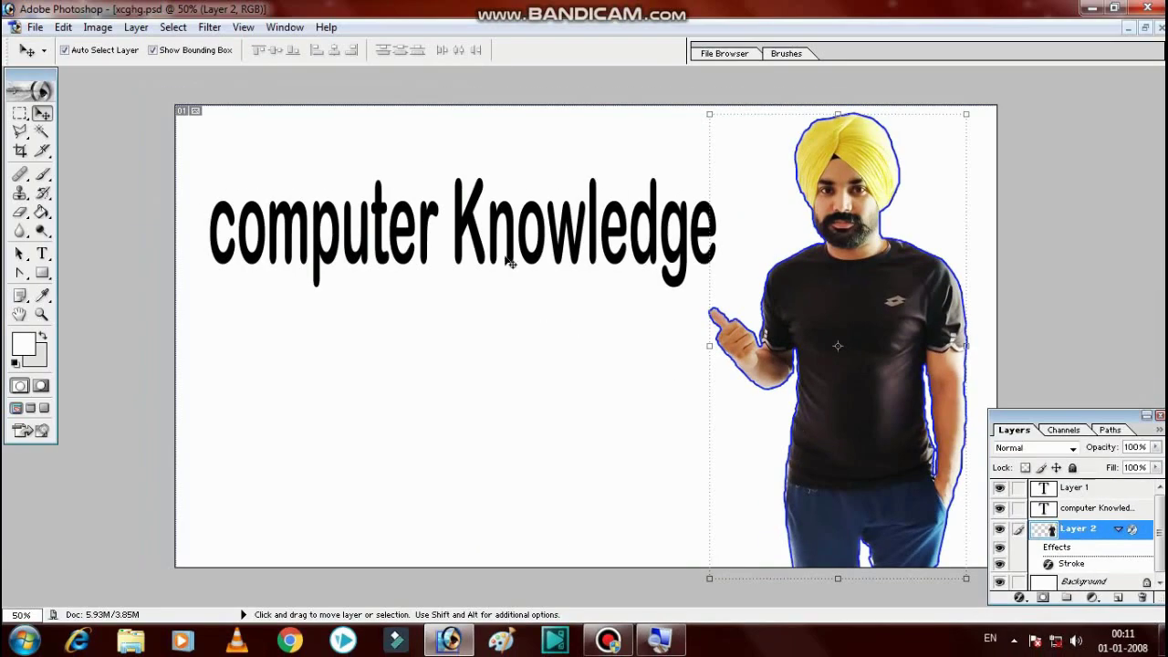
click(506, 260)
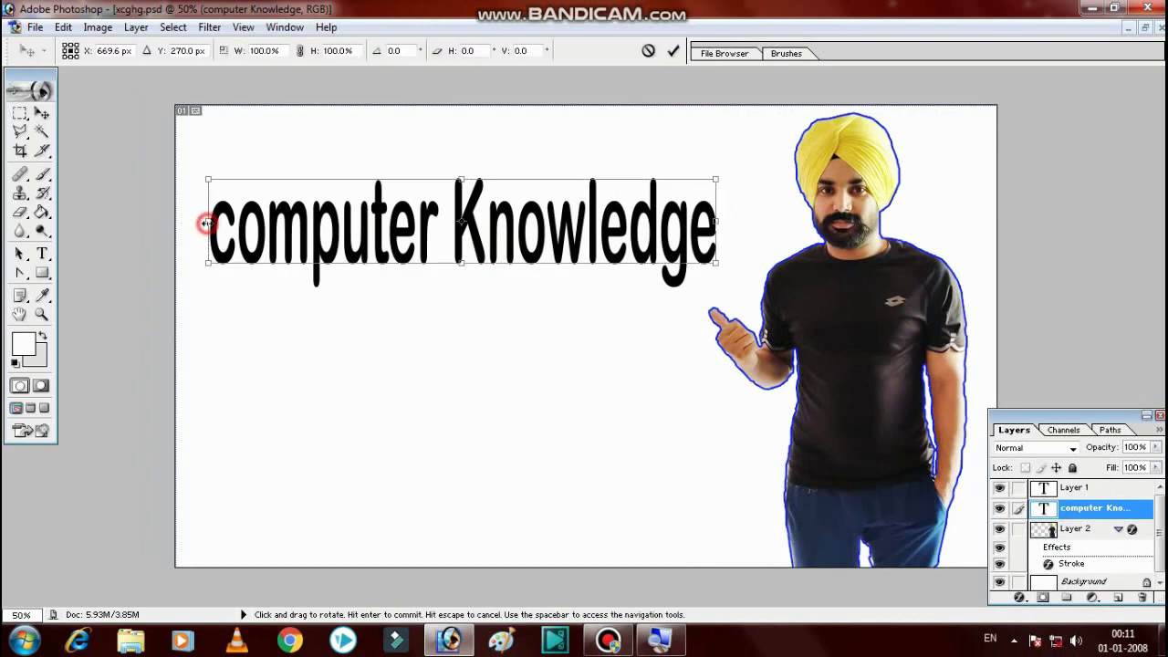
drag(207, 221, 169, 221)
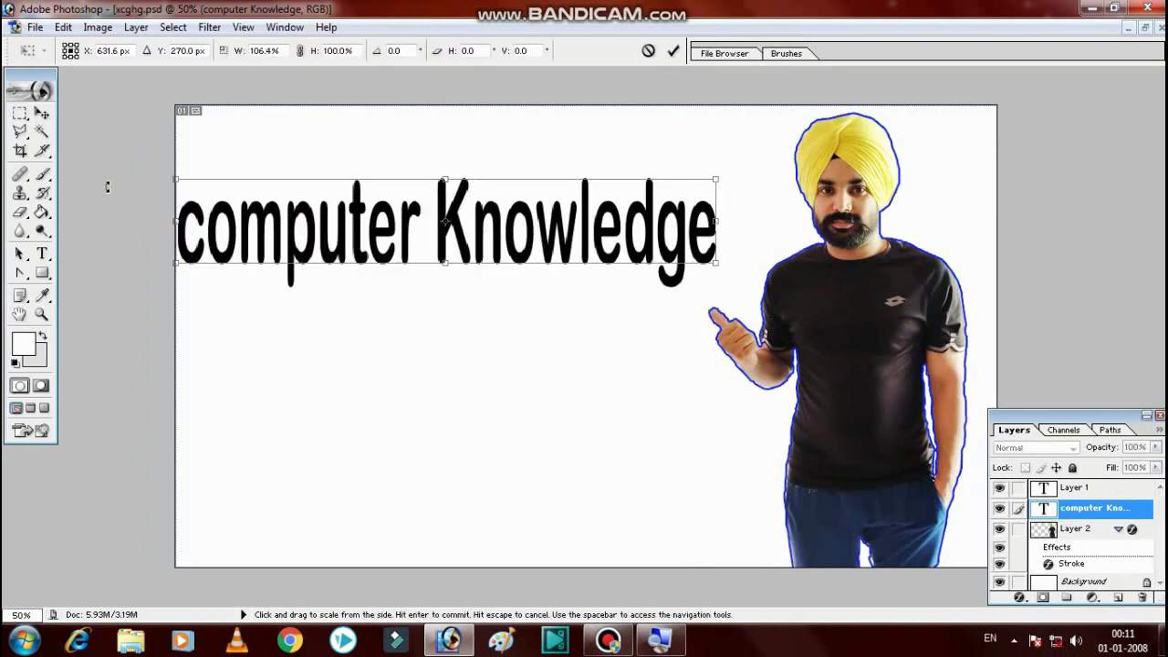
click(43, 115)
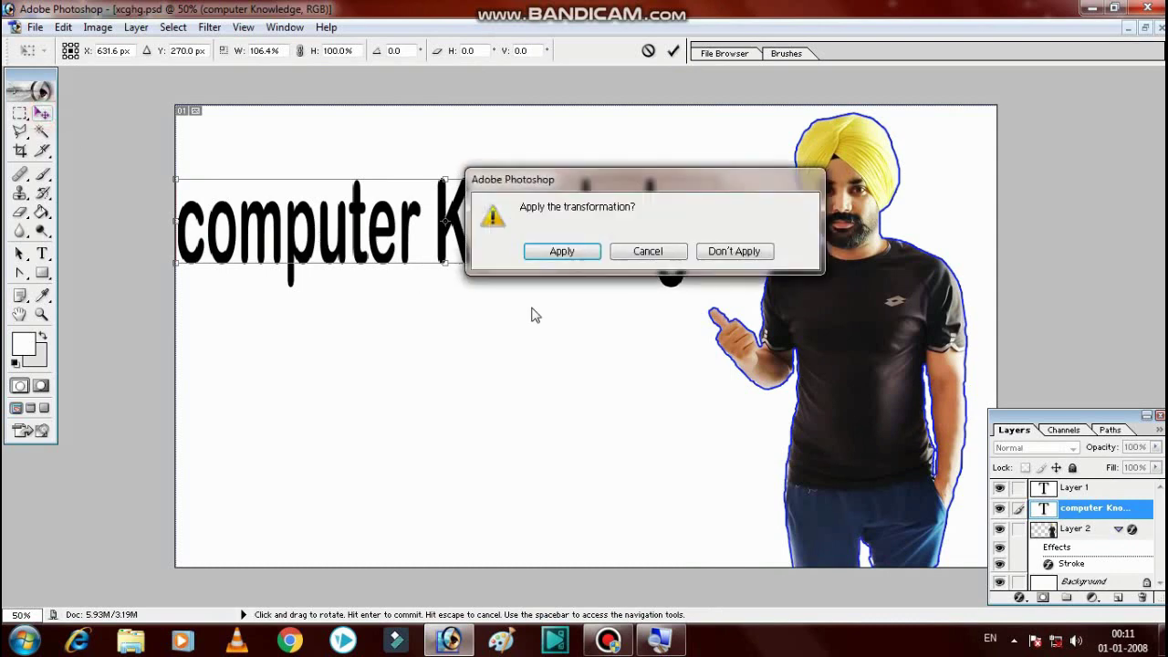
click(561, 252)
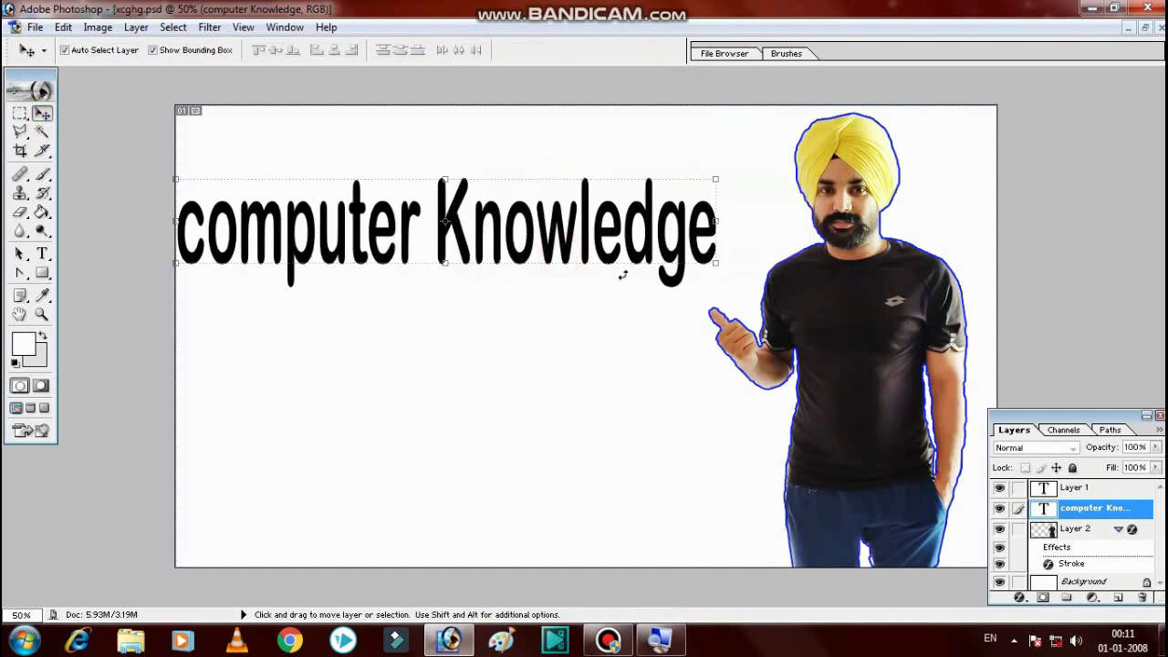
- Turn on a 3 px outside Stroke in the text layer's Blending Options and bring up its colour
right_click(1079, 516)
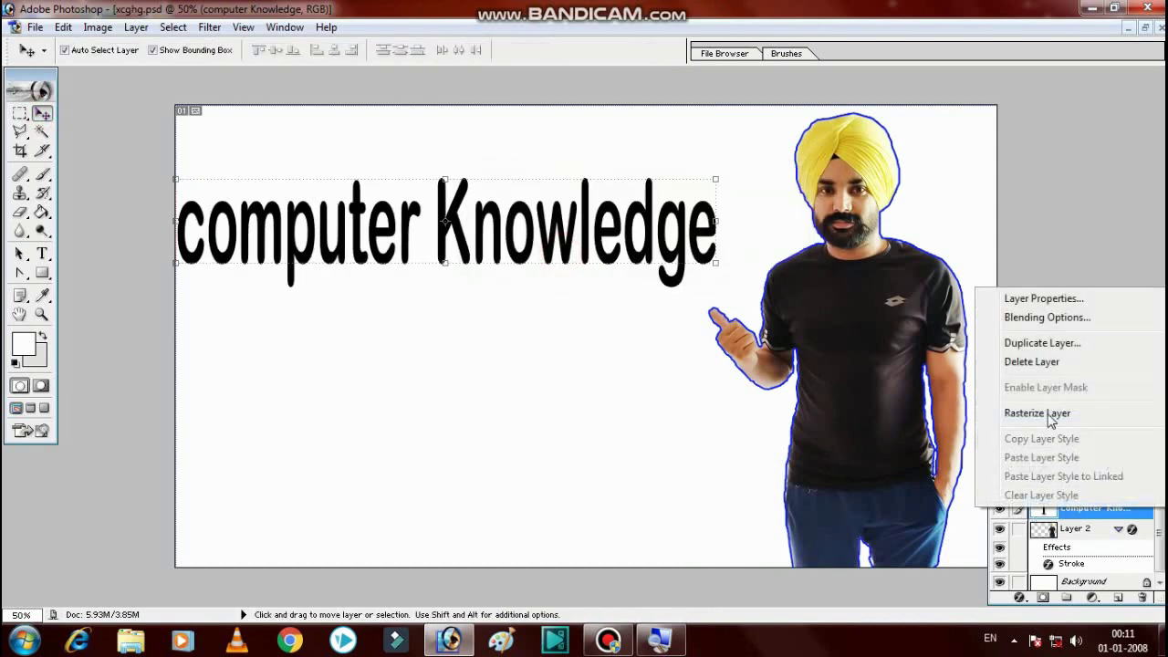
click(1019, 317)
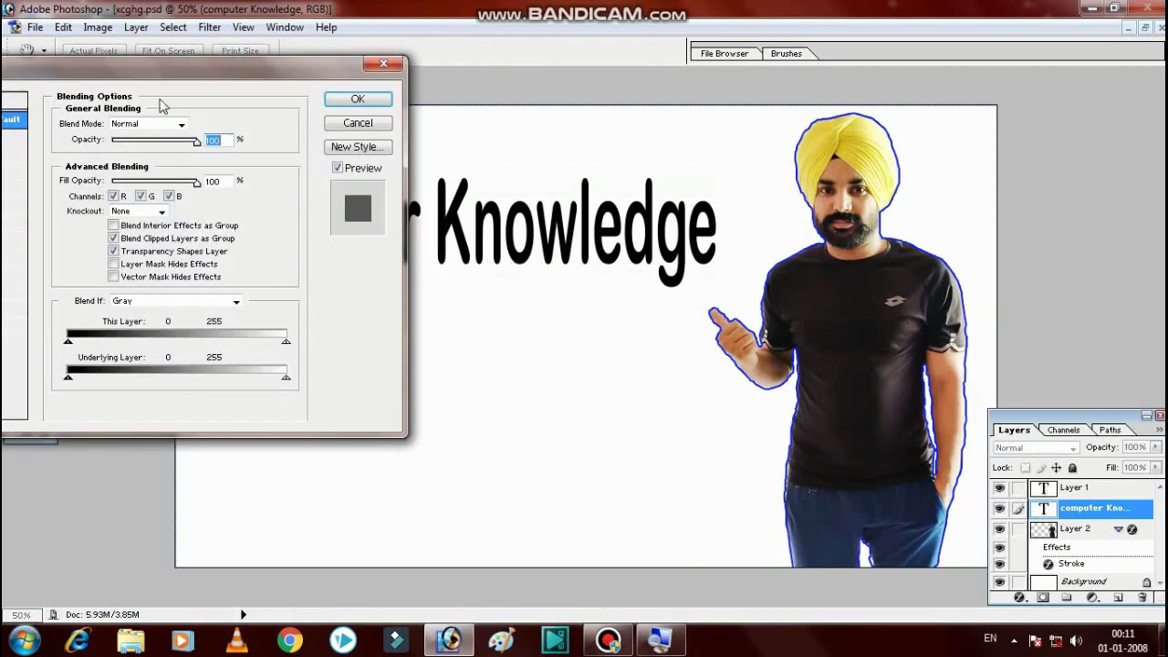
drag(187, 75, 358, 68)
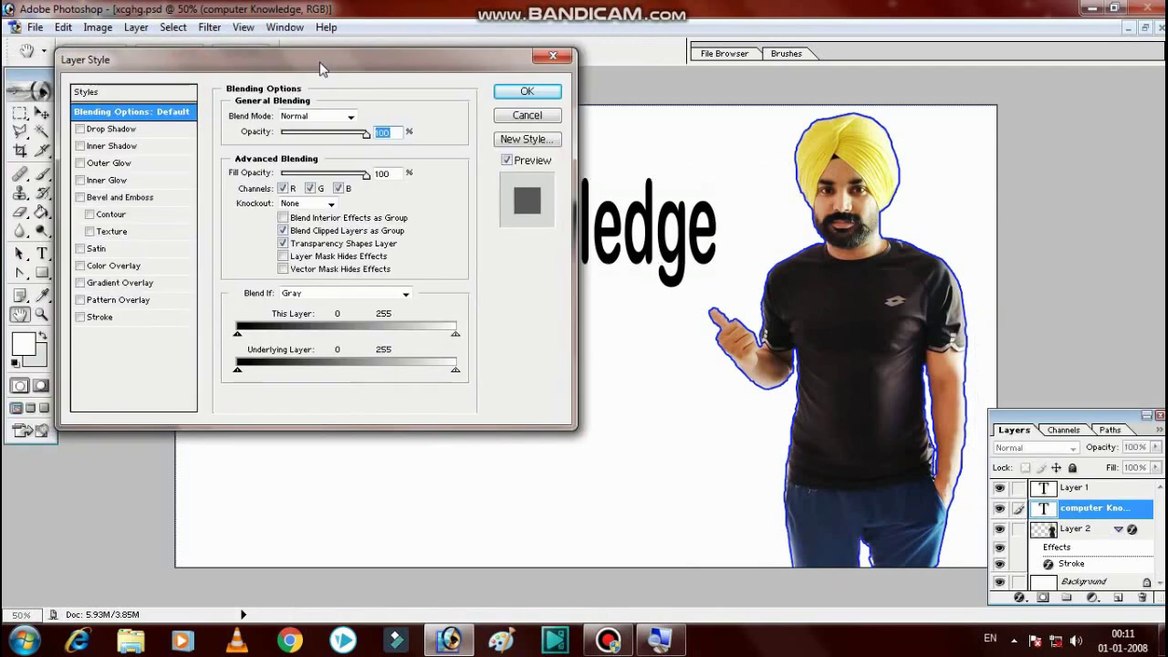
click(106, 319)
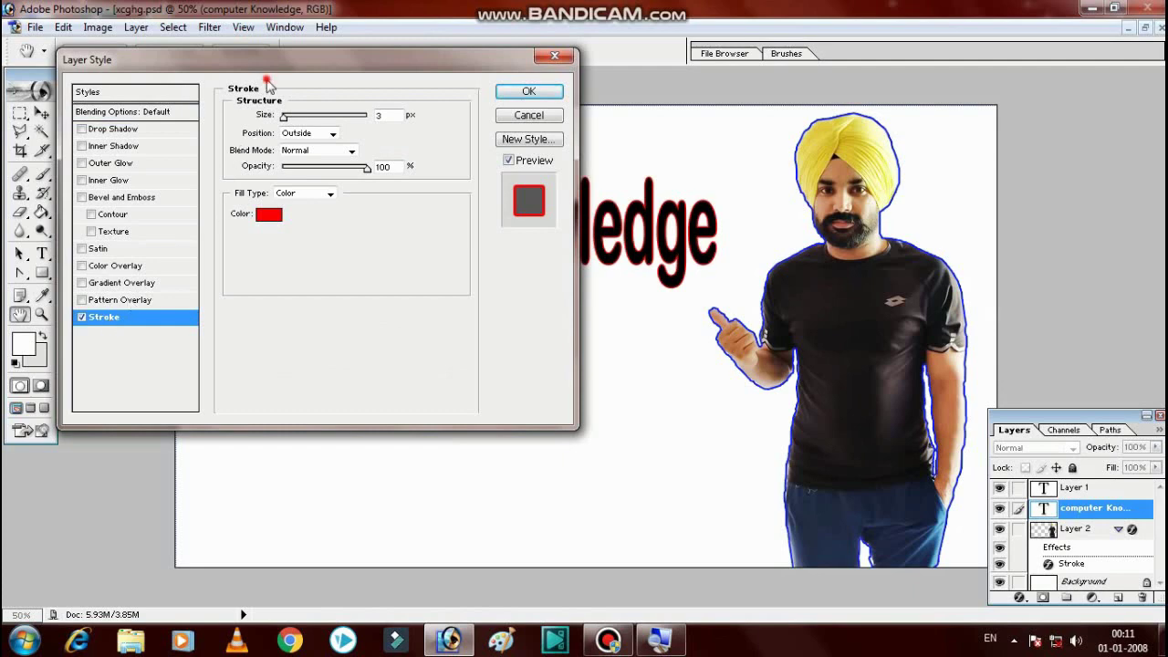
drag(260, 70, 483, 361)
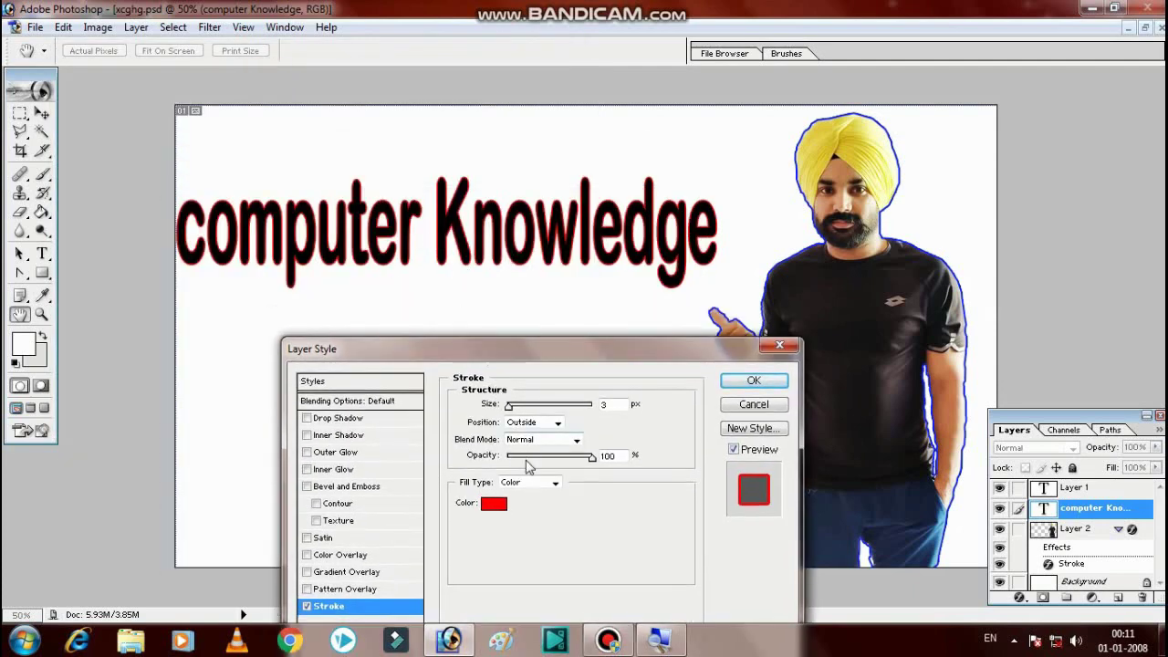
click(489, 509)
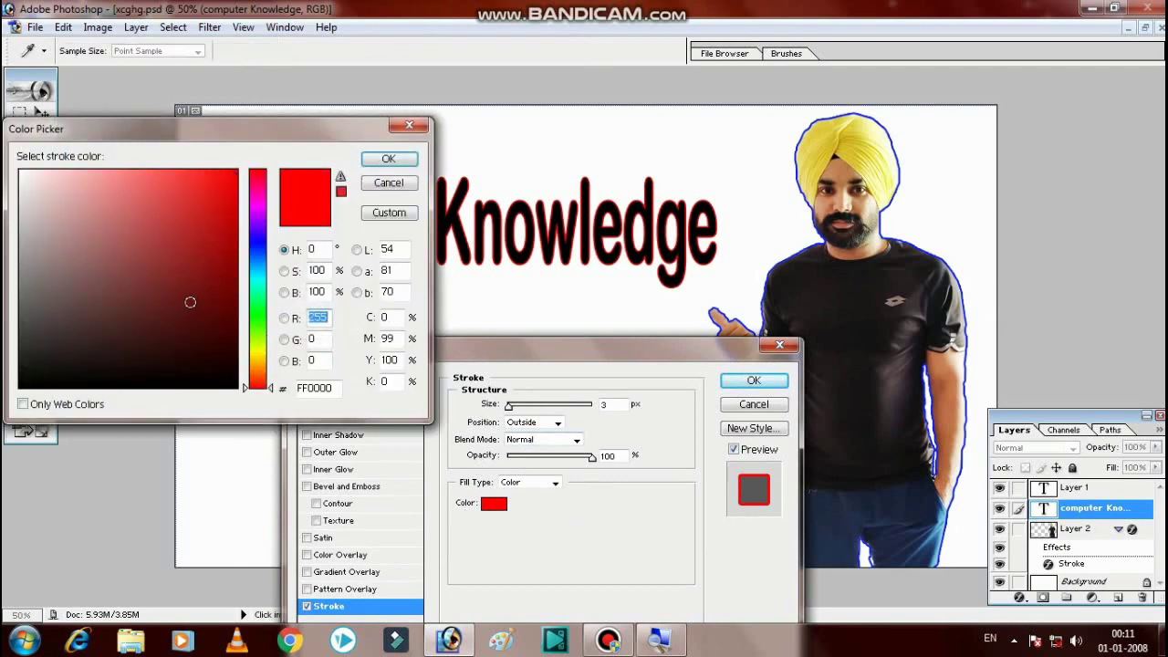
- Set the text outline colour to yellow F0FF00 in the Color Picker
mouse_move(177, 297)
mouse_down()
mouse_move(55, 192)
mouse_move(83, 188)
mouse_move(130, 219)
mouse_move(223, 349)
mouse_up()
mouse_move(219, 270)
mouse_down()
mouse_move(192, 239)
mouse_move(238, 169)
mouse_up()
click(269, 316)
mouse_move(269, 316)
mouse_down()
mouse_move(269, 382)
mouse_move(269, 350)
mouse_up()
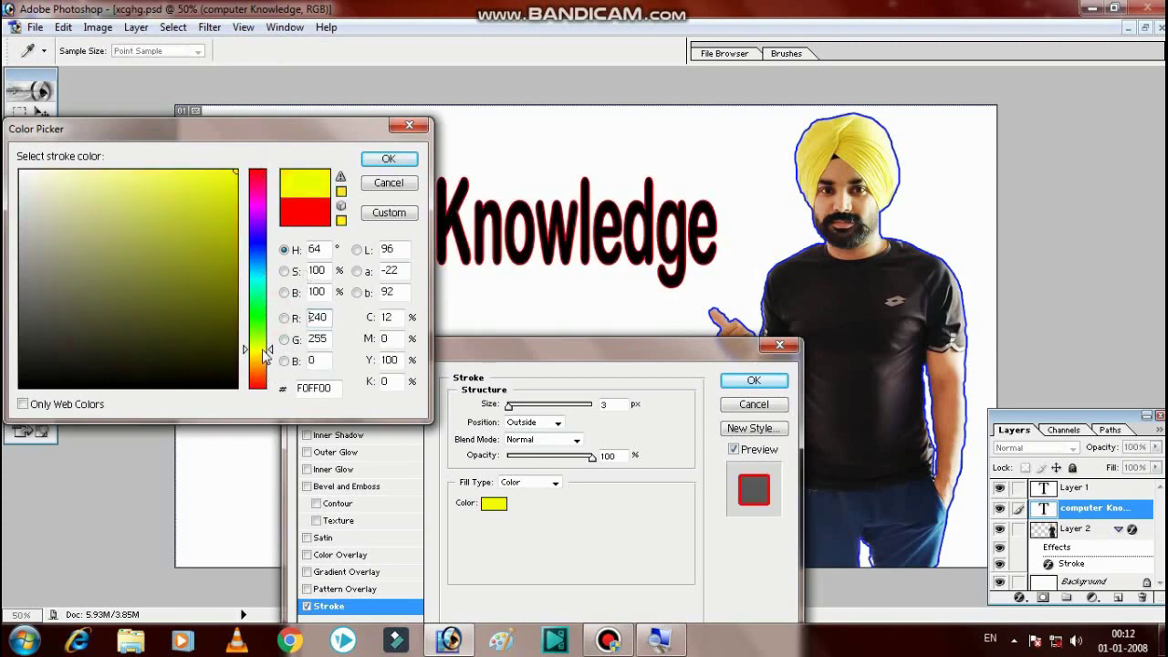
drag(223, 278, 238, 170)
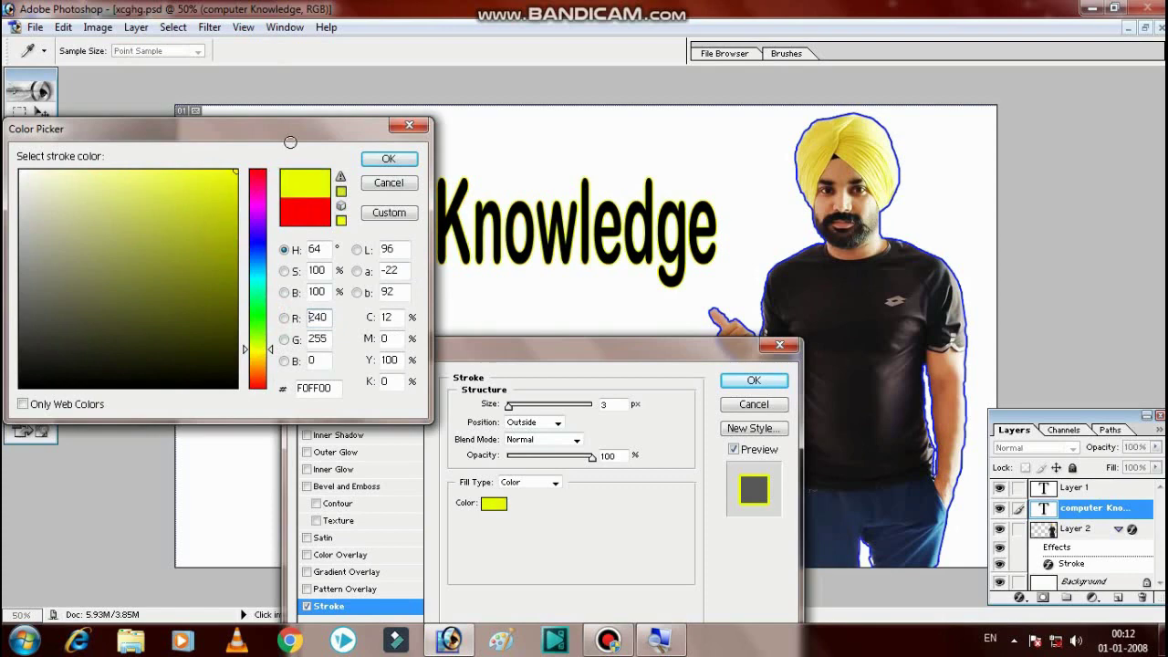
click(407, 161)
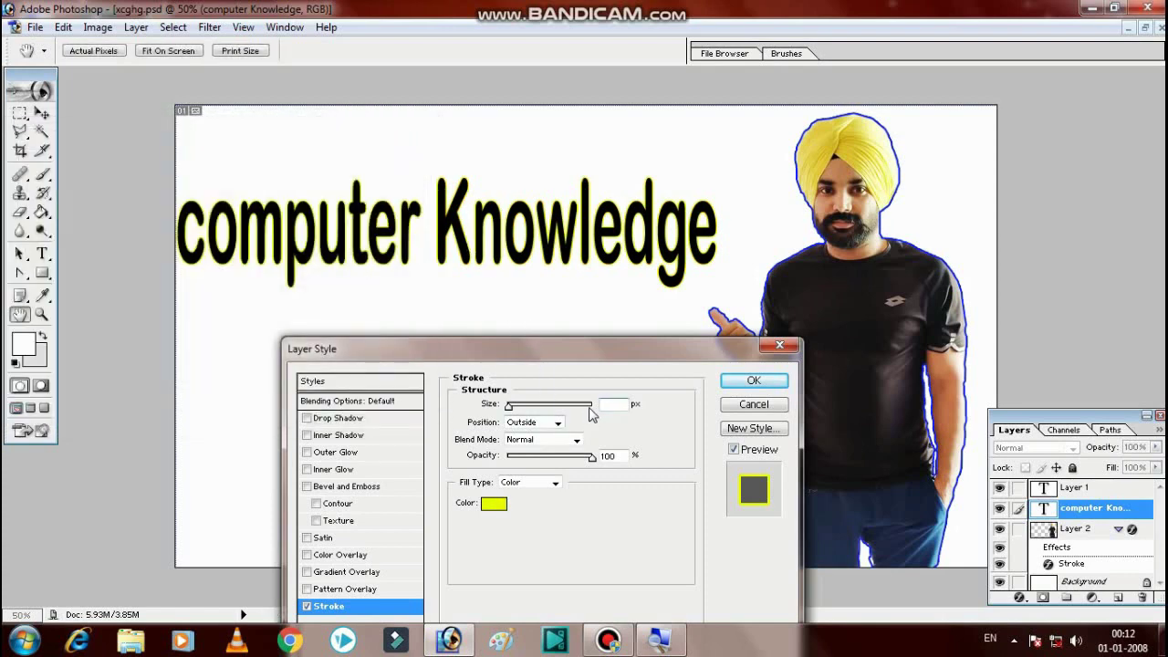
- Set the yellow stroke on the 'computer Knowledge' text to 5 px and apply the style
text(5)
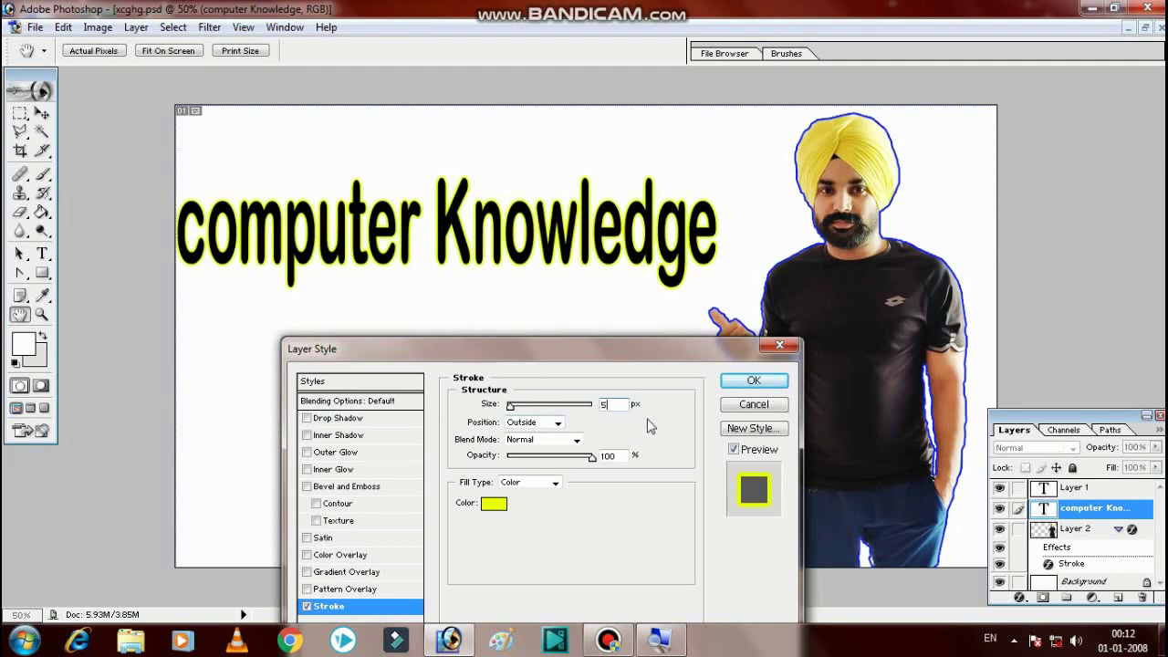
click(726, 384)
key(v)
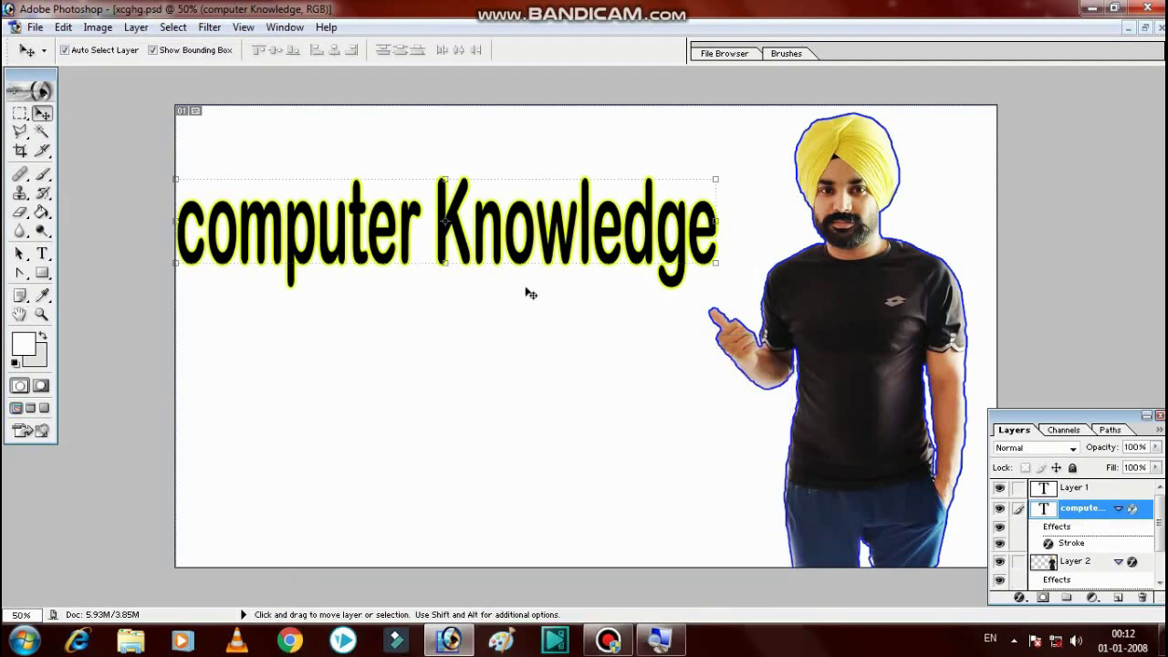